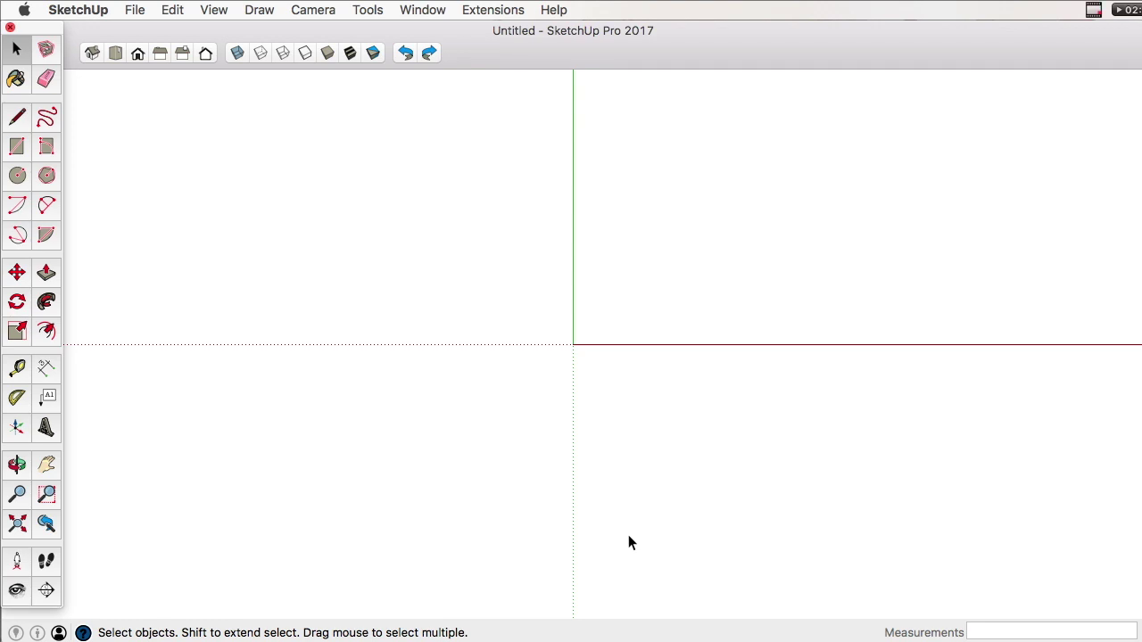
Step: Import floorplan.jpg from the from 2D folder as an image (All Supported Image Types) and Quick Look it
{"action": "left_click", "coordinate": [133, 13]}
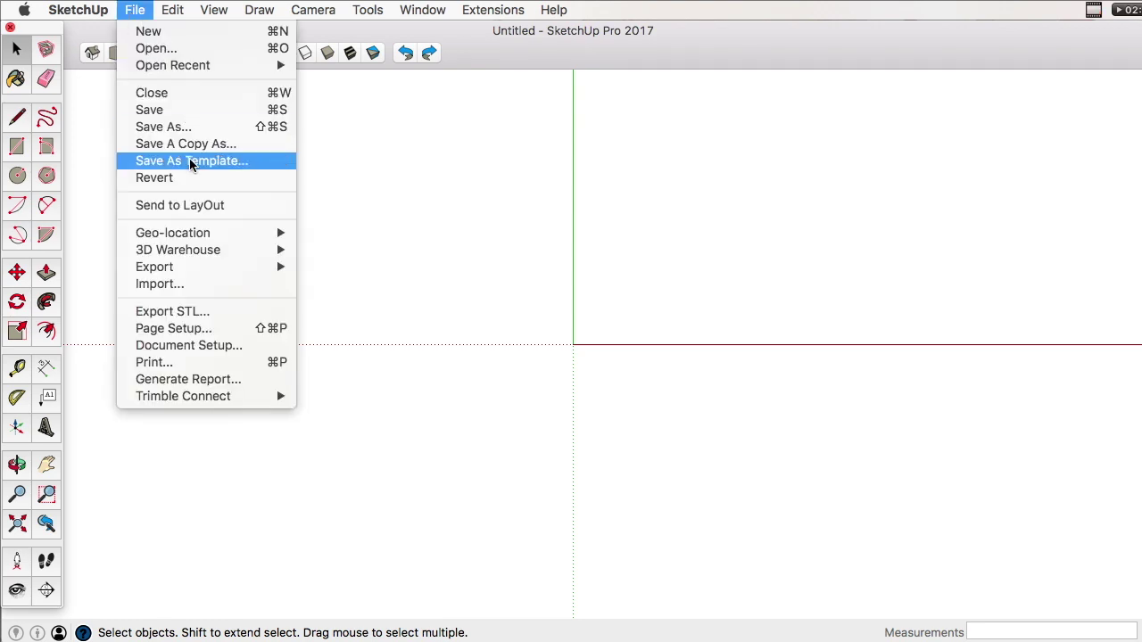
{"action": "left_click", "coordinate": [192, 287]}
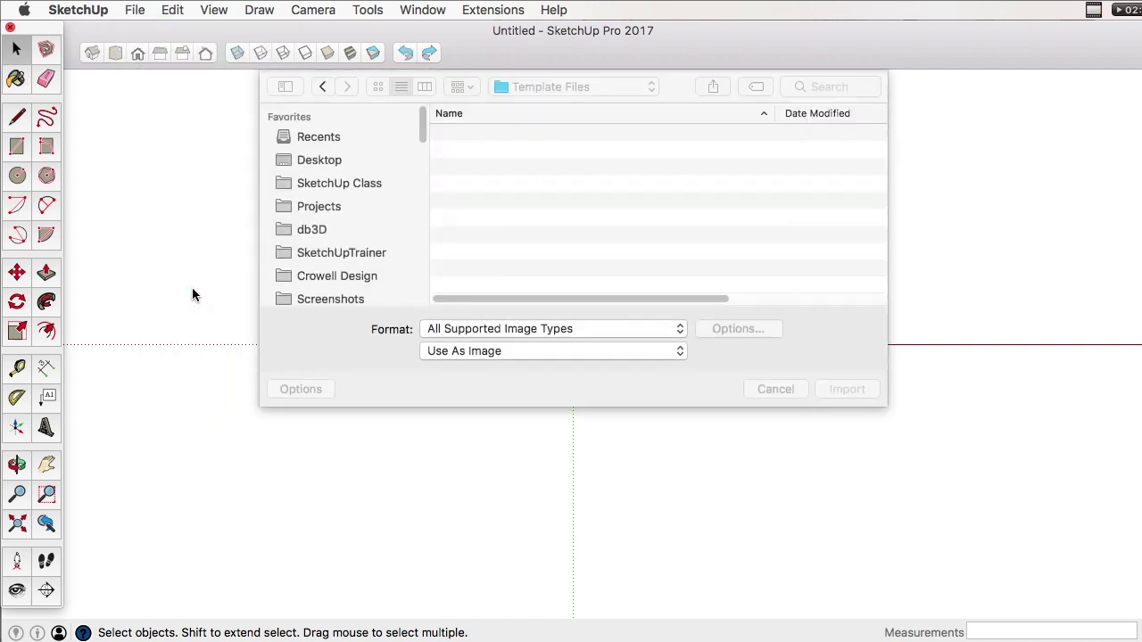
{"action": "left_click", "coordinate": [512, 329]}
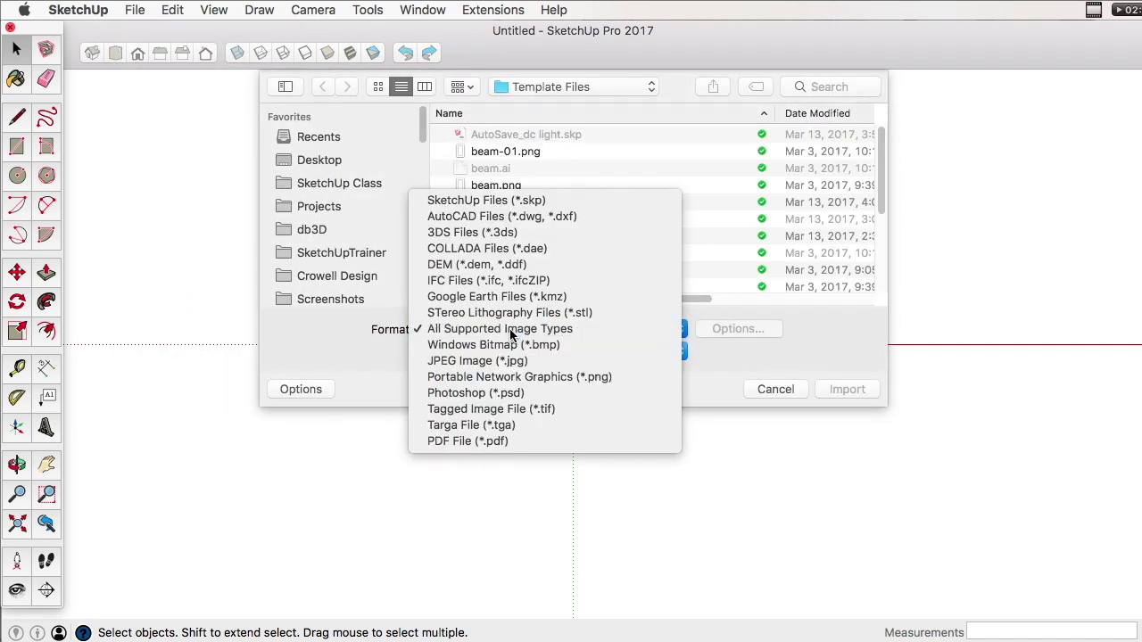
{"action": "left_click", "coordinate": [510, 329]}
{"action": "left_click", "coordinate": [506, 352]}
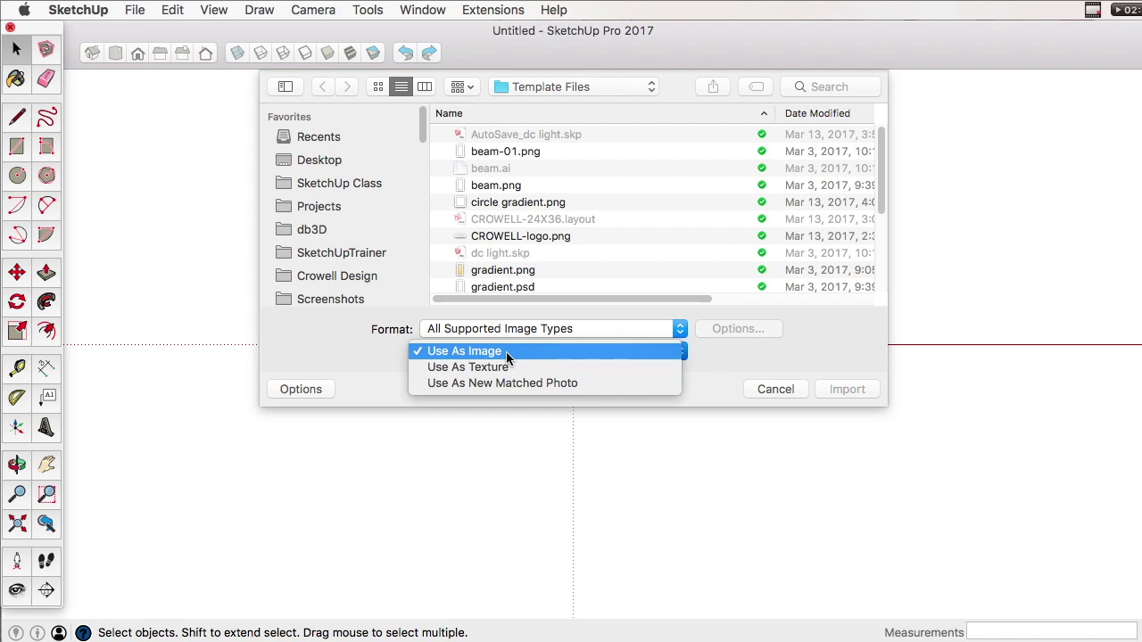
{"action": "left_click", "coordinate": [506, 350]}
{"action": "left_click", "coordinate": [573, 253]}
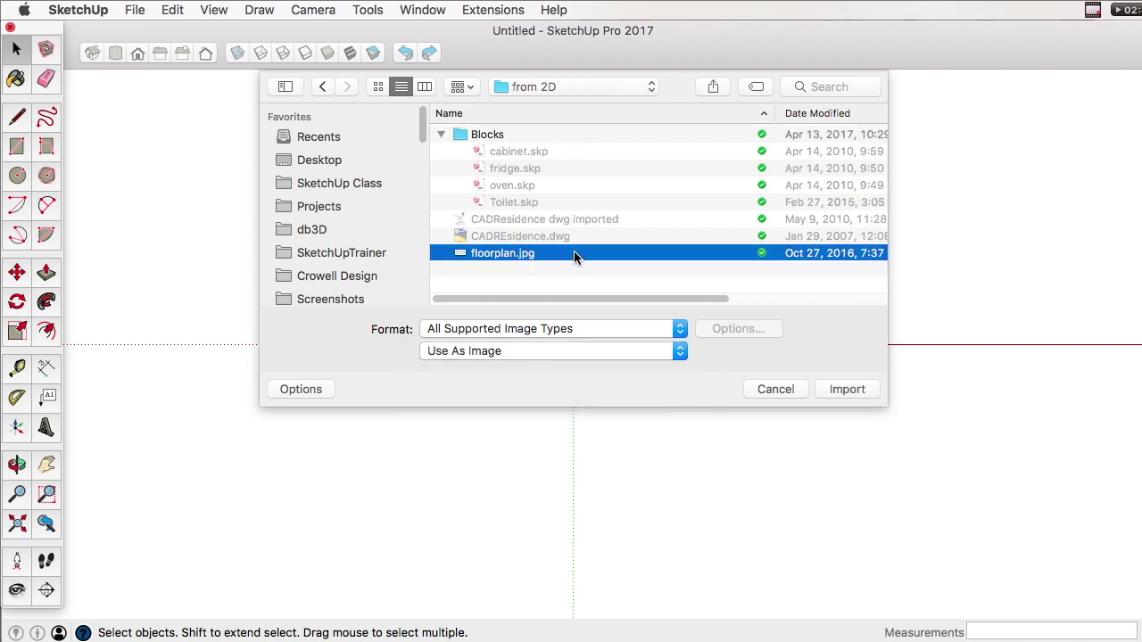
{"action": "key", "text": "space"}
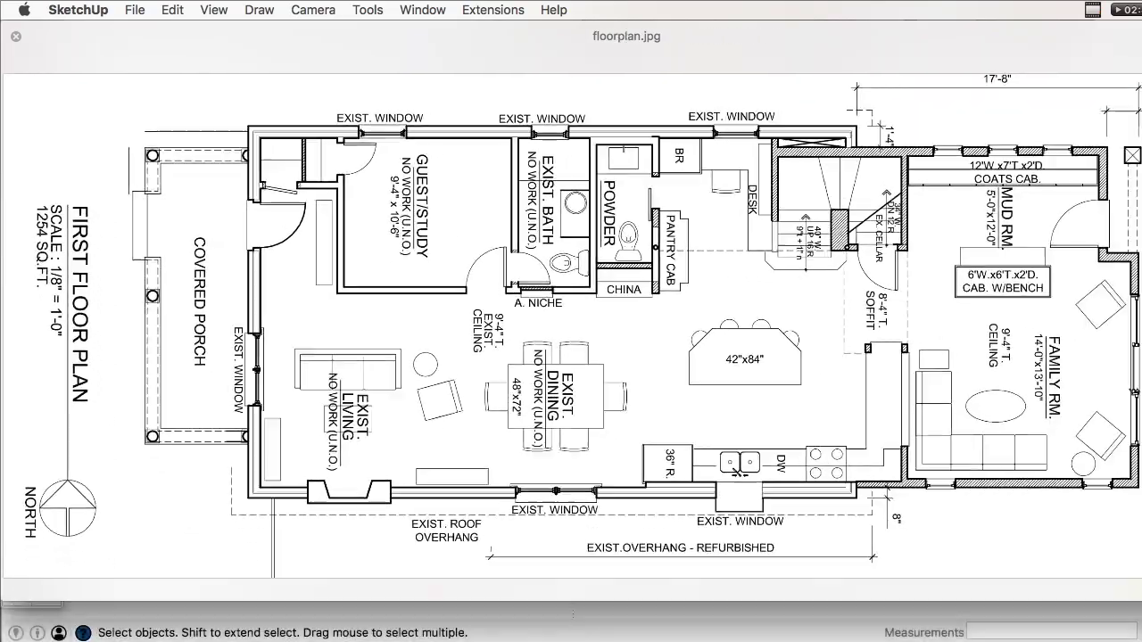
Step: Shrink the floorplan.jpg preview to see the whole plan, then close it
{"action": "mouse_move", "coordinate": [1135, 614]}
{"action": "left_mouse_down"}
{"action": "mouse_move", "coordinate": [1104, 562]}
{"action": "mouse_move", "coordinate": [1126, 629]}
{"action": "left_mouse_up"}
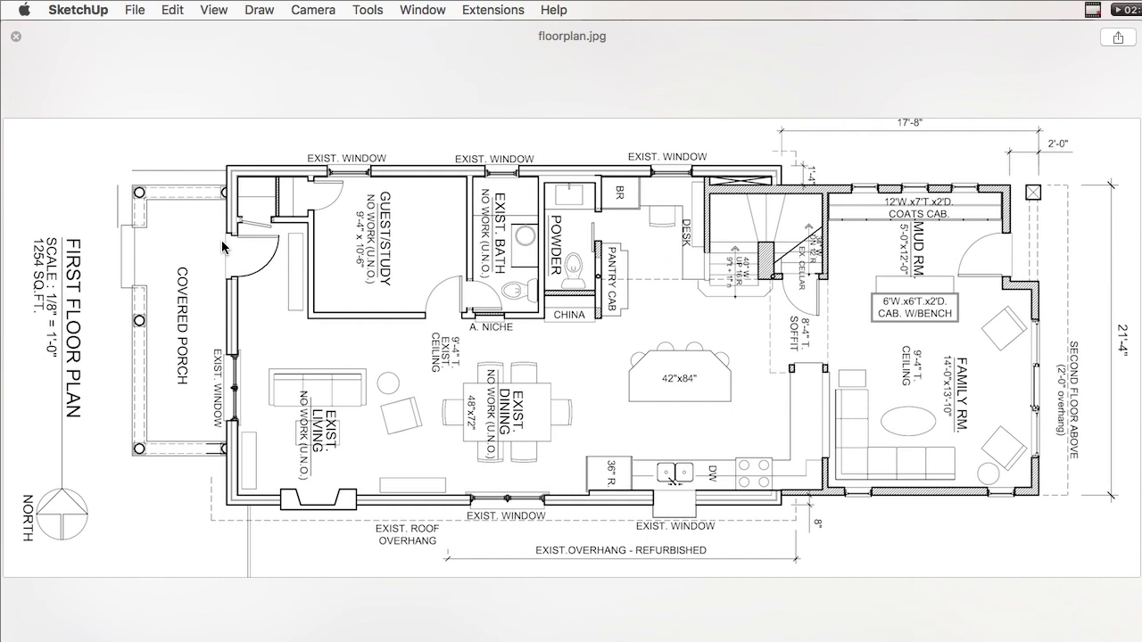
{"action": "left_click", "coordinate": [15, 37]}
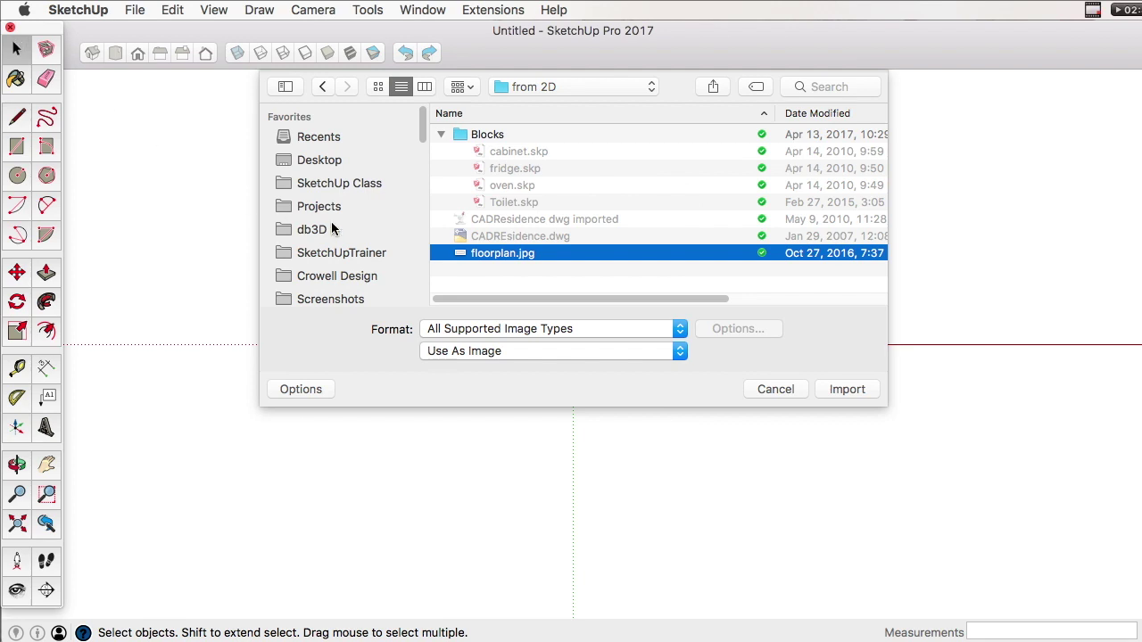
Step: Place floorplan.jpg with its first corner at the origin, about 155 feet wide
{"action": "left_click", "coordinate": [847, 390]}
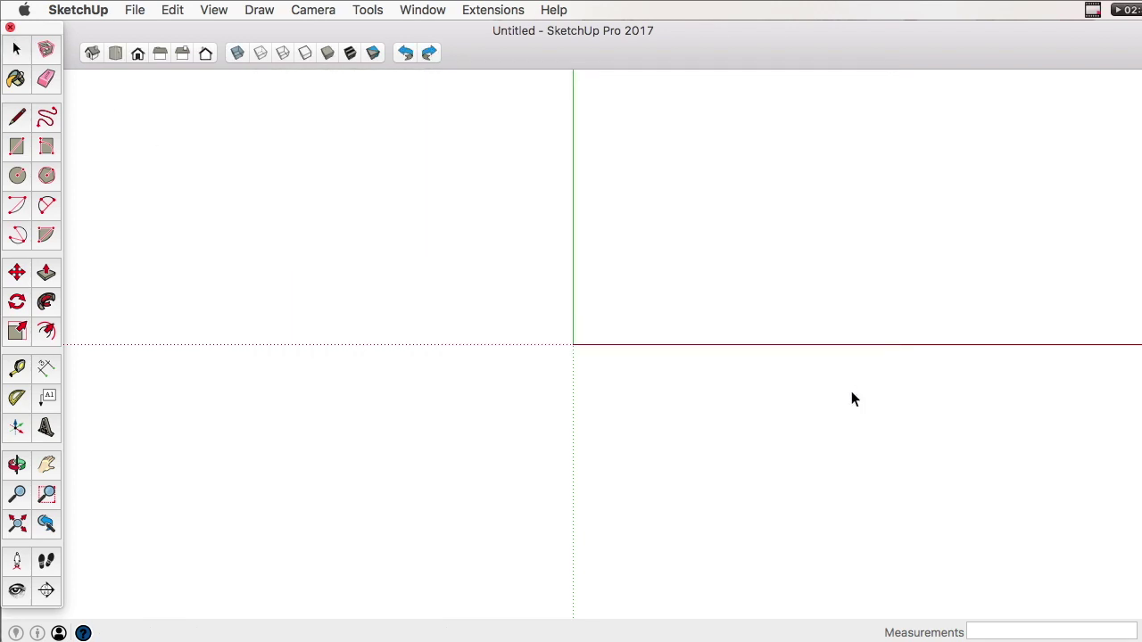
{"action": "left_click", "coordinate": [601, 344]}
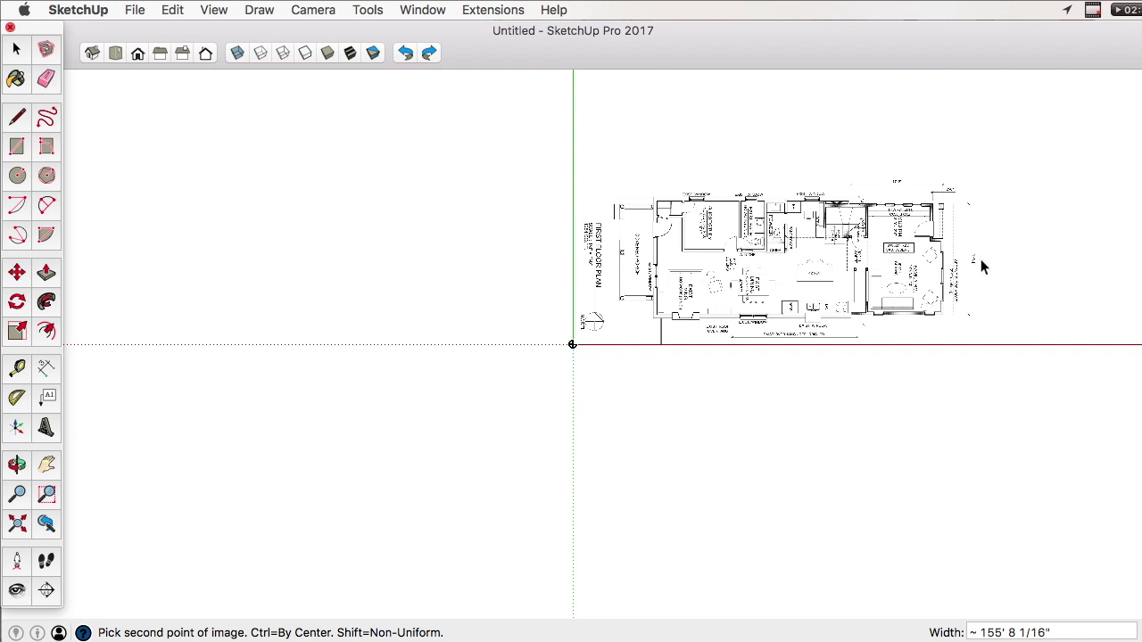
{"action": "left_click", "coordinate": [980, 260]}
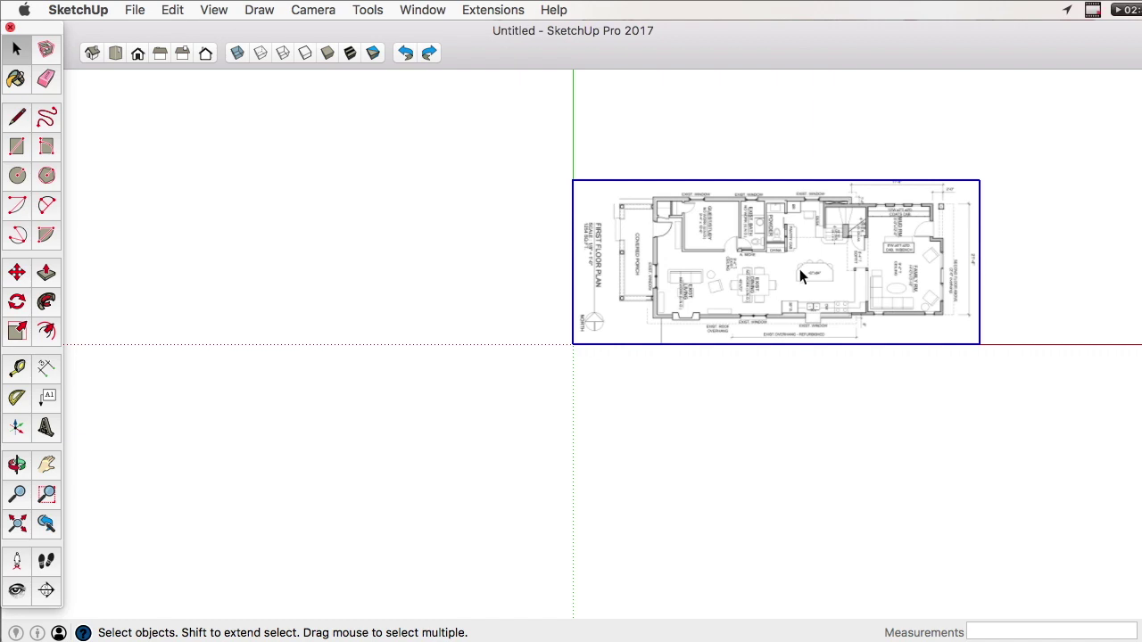
{"action": "middle_click_drag", "start_coordinate": [684, 352], "coordinate": [765, 253]}
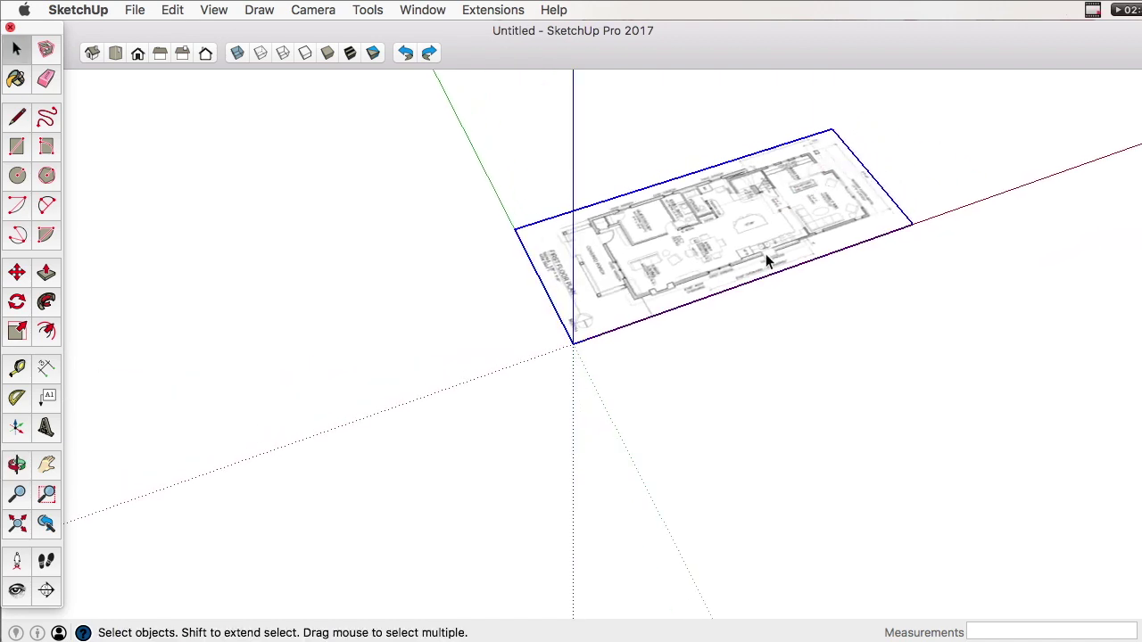
{"action": "key", "text": "r"}
{"action": "left_click", "coordinate": [713, 484]}
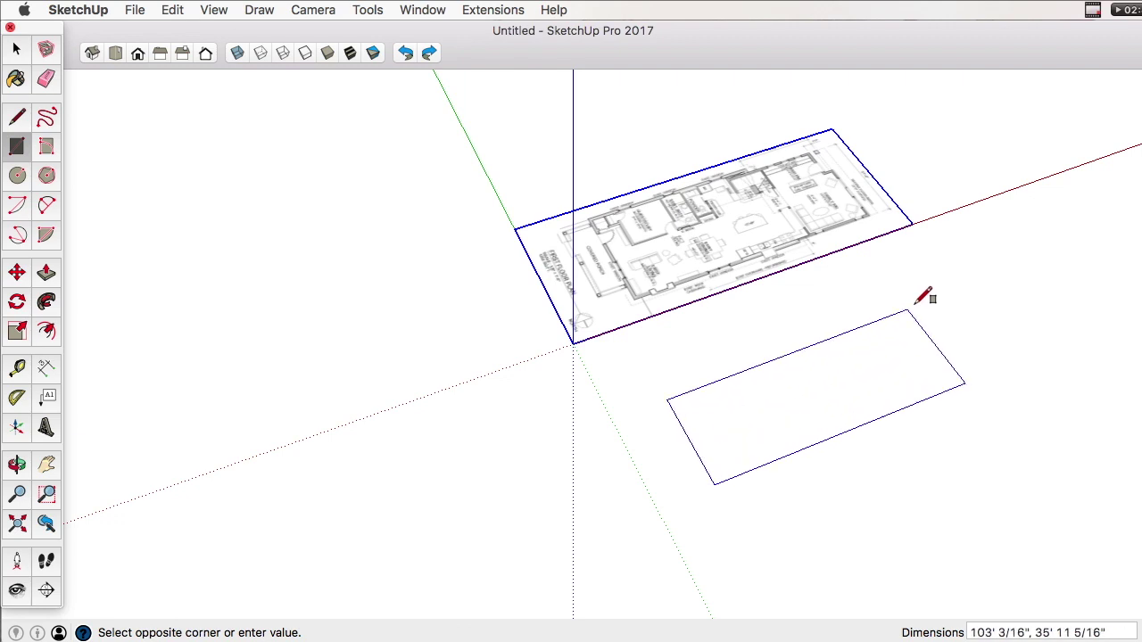
{"action": "left_click", "coordinate": [933, 275]}
{"action": "key", "text": "space"}
{"action": "left_click", "coordinate": [778, 398]}
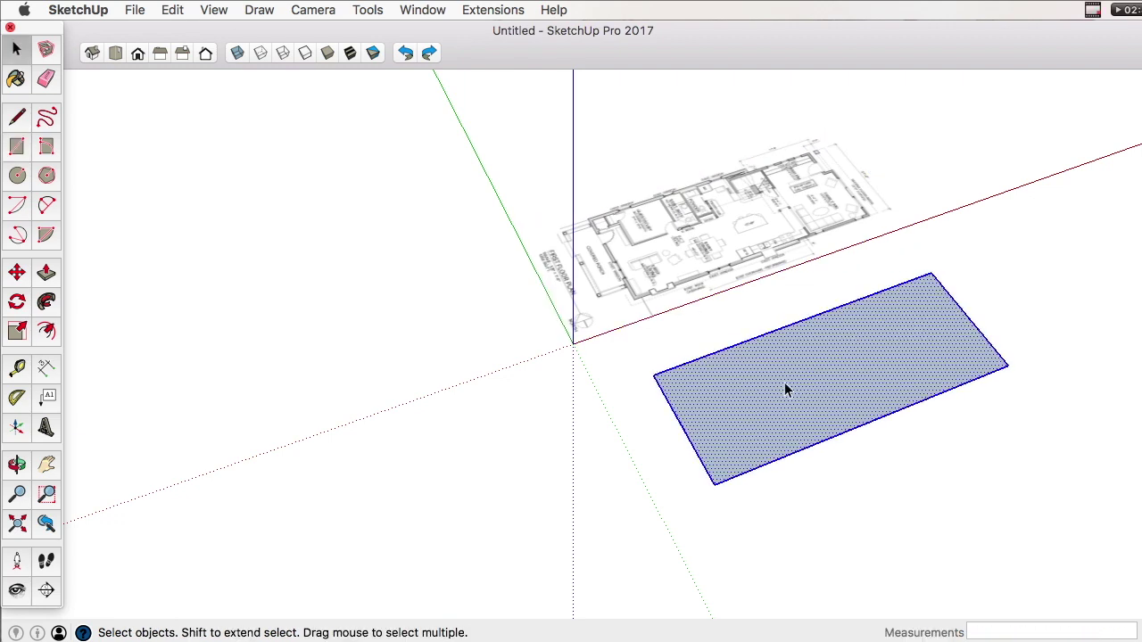
{"action": "right_click", "coordinate": [785, 383]}
{"action": "left_click", "coordinate": [813, 515]}
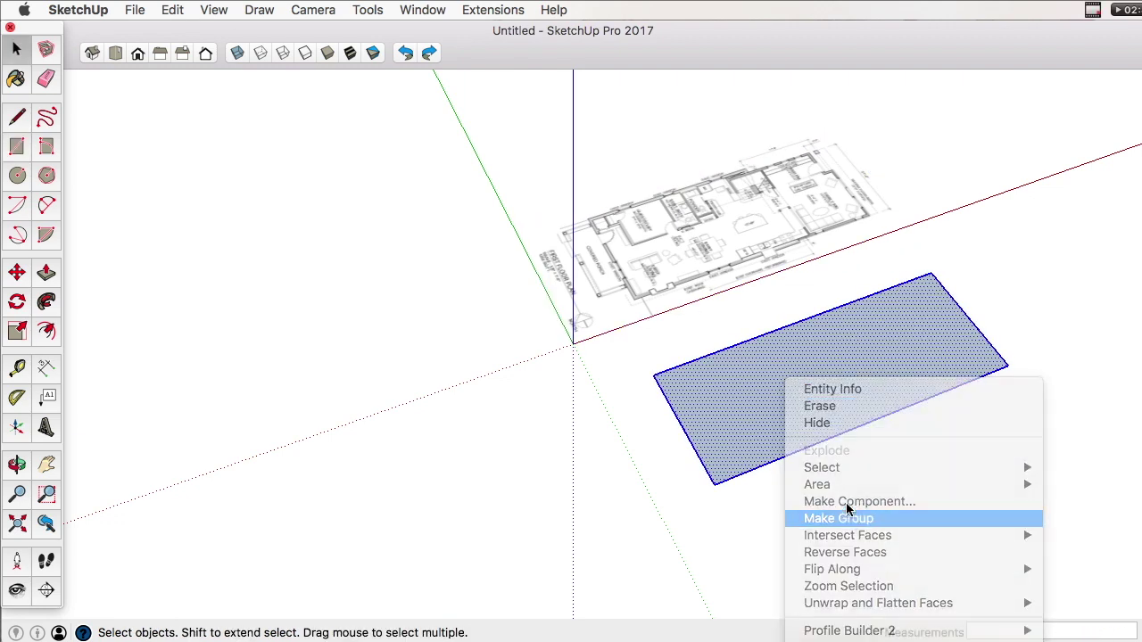
{"action": "double_click", "coordinate": [816, 415]}
{"action": "left_click", "coordinate": [827, 488]}
{"action": "left_click", "coordinate": [803, 428]}
{"action": "key", "text": "Delete"}
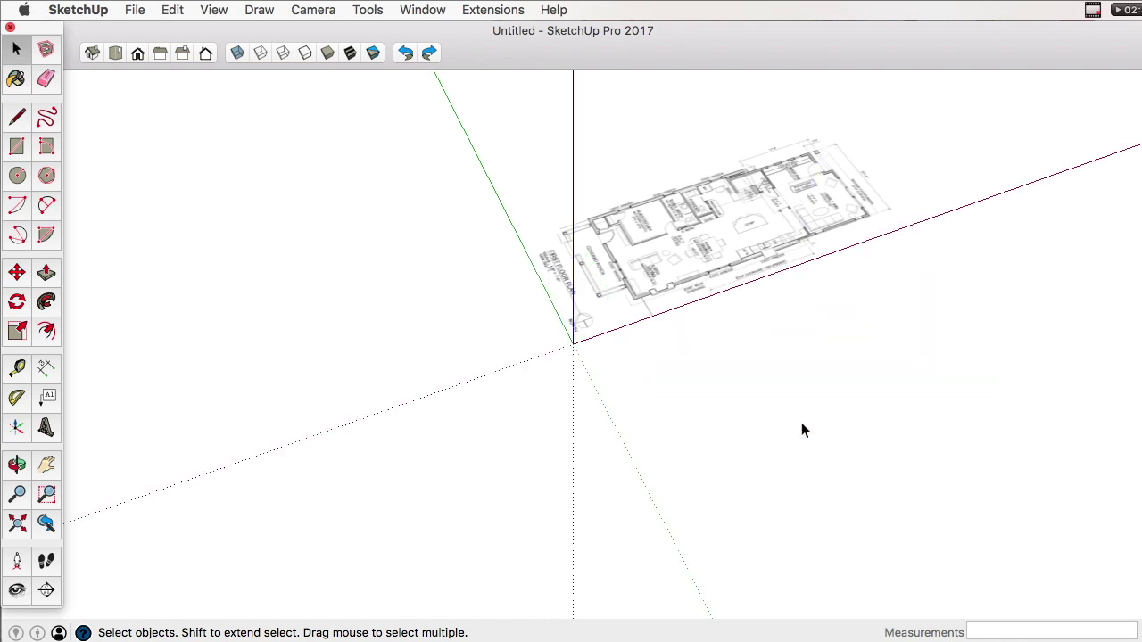
{"action": "left_click", "coordinate": [697, 191]}
{"action": "middle_click_drag", "start_coordinate": [706, 222], "coordinate": [715, 266], "text": "shift"}
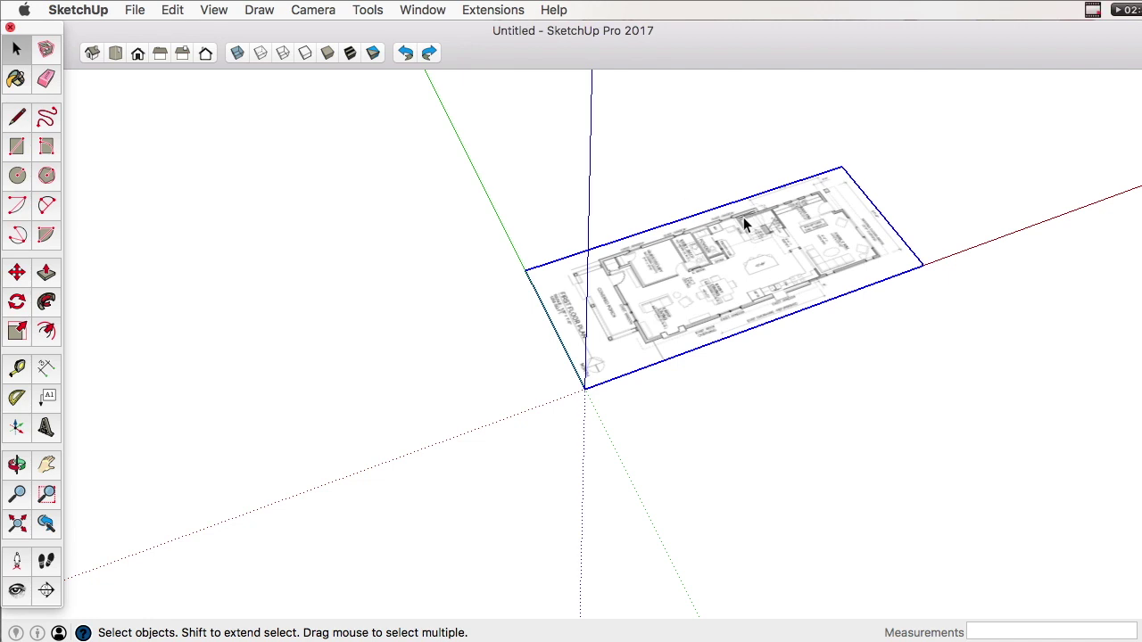
{"action": "left_click", "coordinate": [677, 189]}
{"action": "left_click", "coordinate": [713, 256]}
{"action": "scroll", "coordinate": [803, 253], "scroll_direction": "up", "scroll_amount": 5}
{"action": "scroll", "coordinate": [806, 253], "scroll_direction": "down", "scroll_amount": 3}
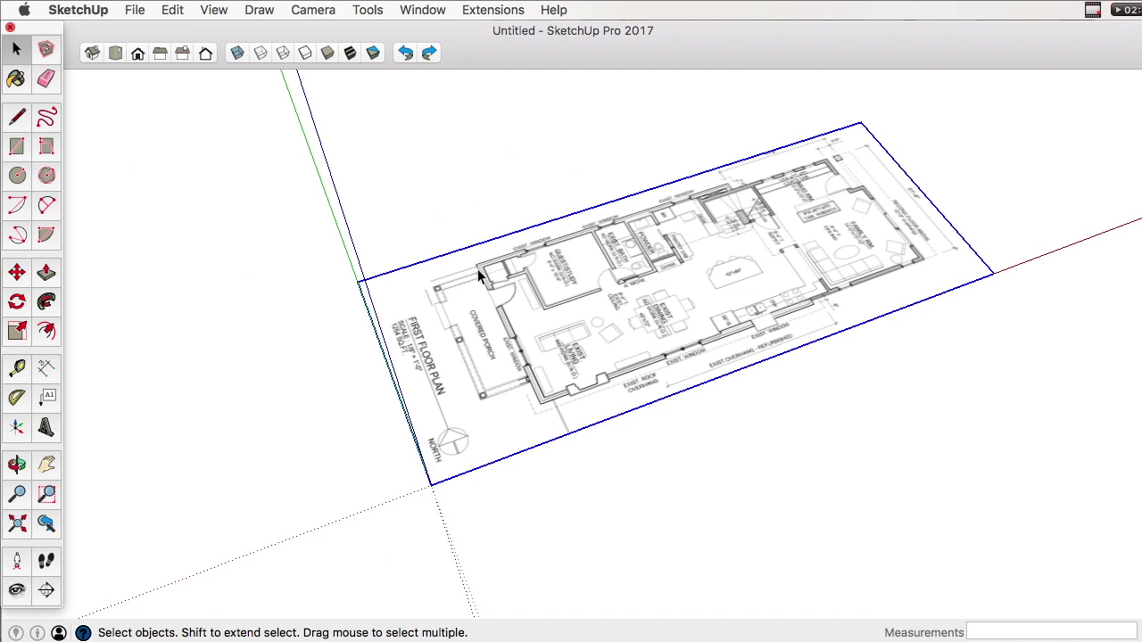
Step: Explode the floor plan image into a plain face and select it
{"action": "right_click", "coordinate": [547, 298]}
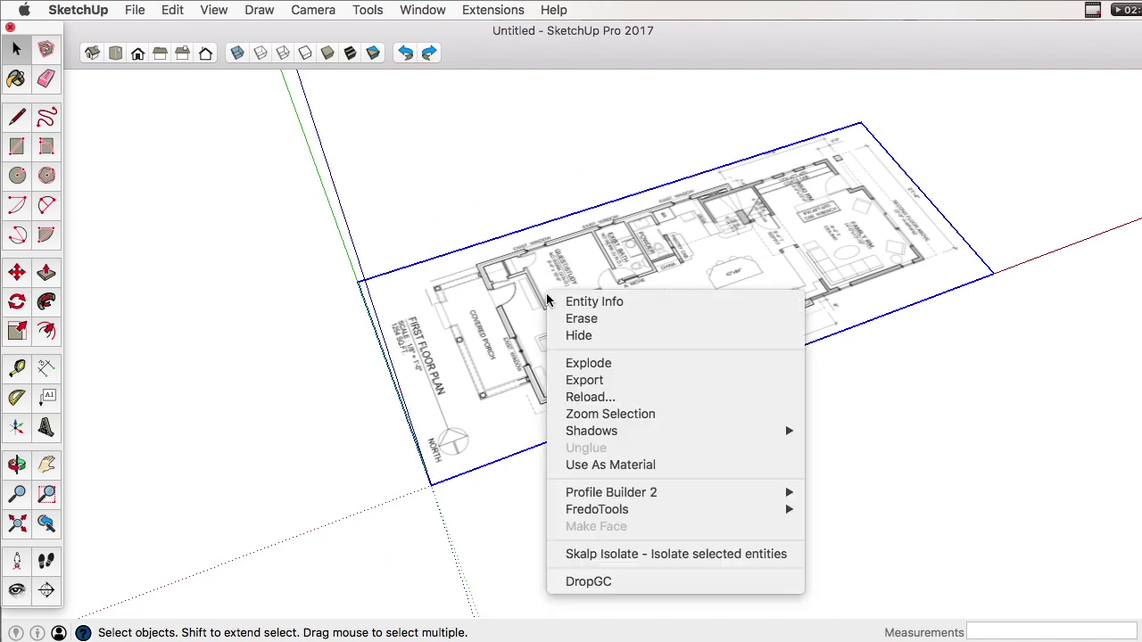
{"action": "left_click", "coordinate": [620, 369]}
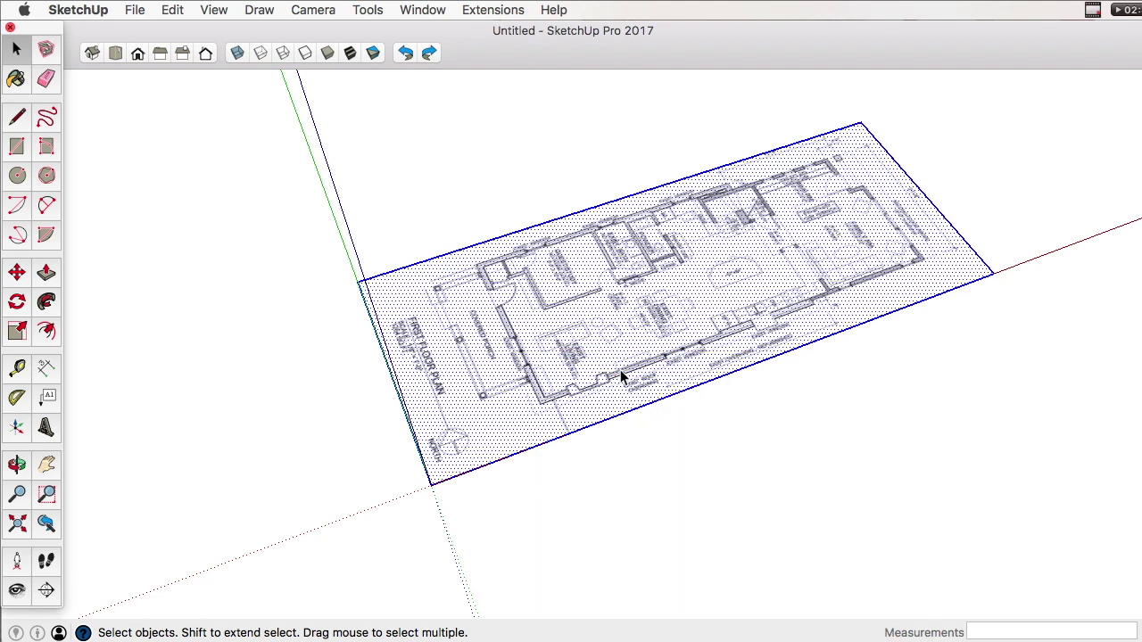
{"action": "left_click", "coordinate": [515, 232]}
{"action": "left_click", "coordinate": [561, 301]}
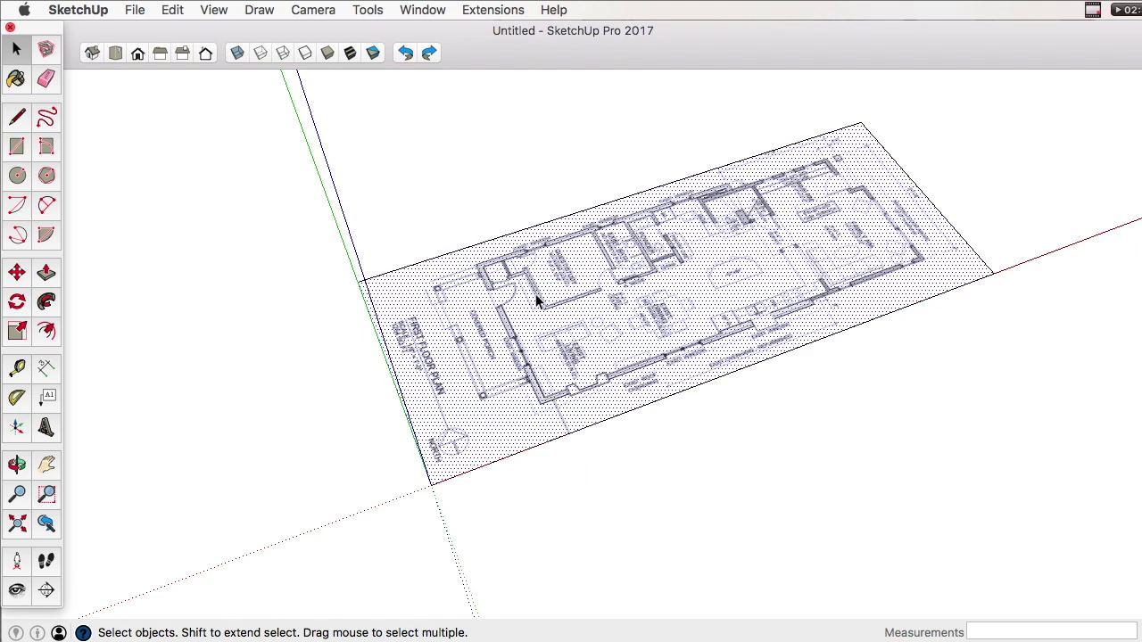
Step: Draw a rectangle around the house outline and try extruding it, then cancel the extrusion
{"action": "key", "text": "r"}
{"action": "left_click", "coordinate": [478, 262]}
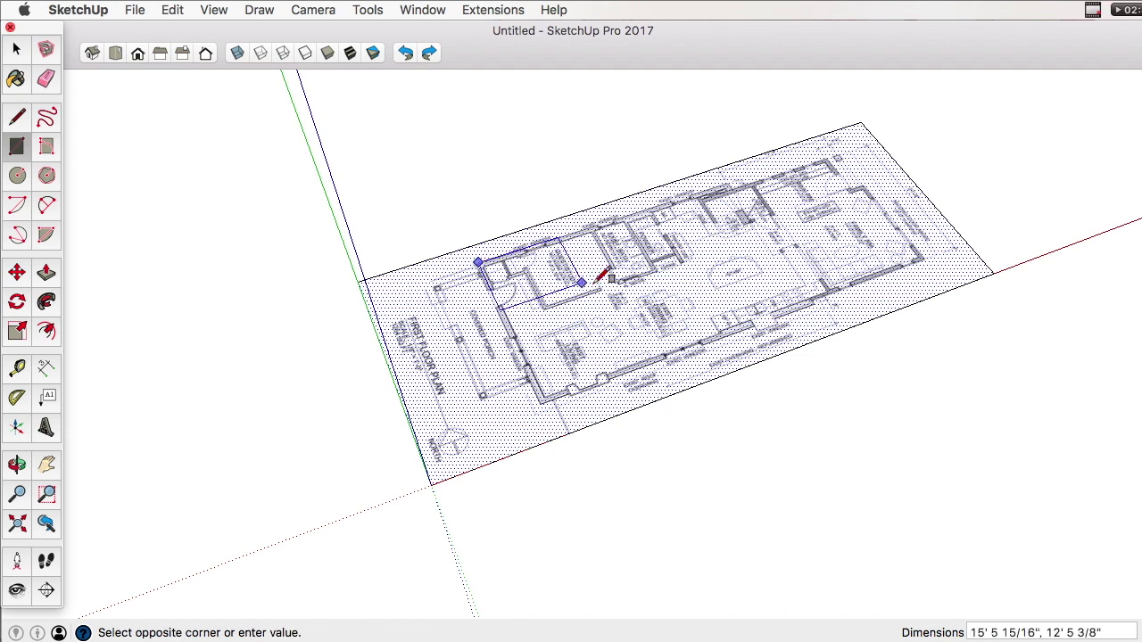
{"action": "left_click", "coordinate": [922, 262]}
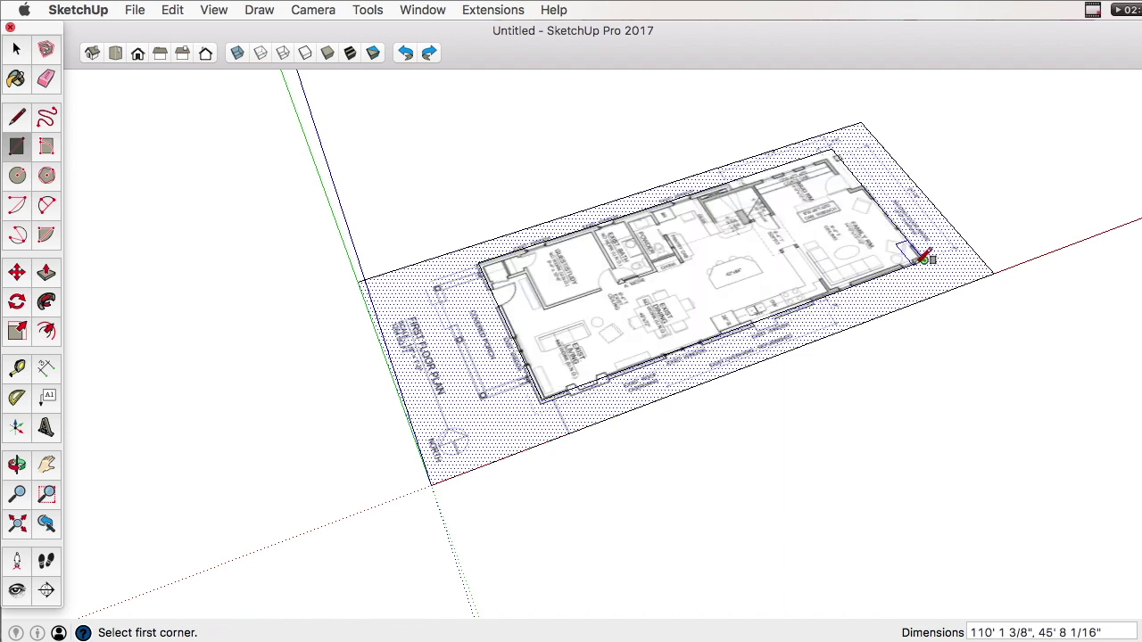
{"action": "key", "text": "p"}
{"action": "left_click", "coordinate": [794, 266]}
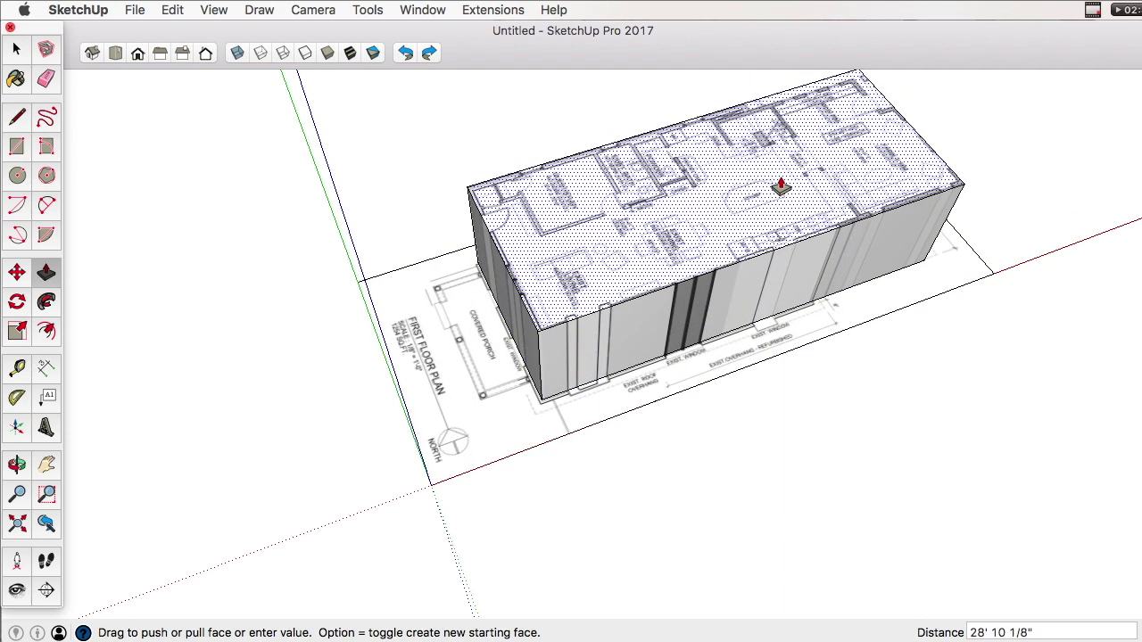
{"action": "key", "text": "Escape"}
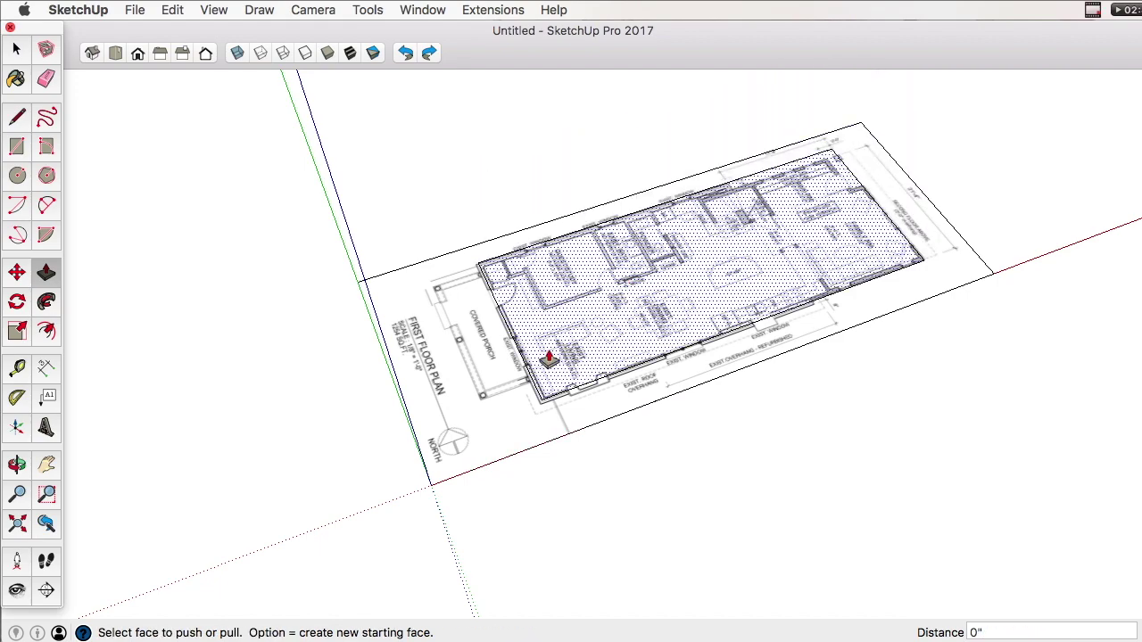
{"action": "scroll", "coordinate": [543, 359], "scroll_direction": "up", "scroll_amount": 5}
{"action": "left_click", "coordinate": [592, 326]}
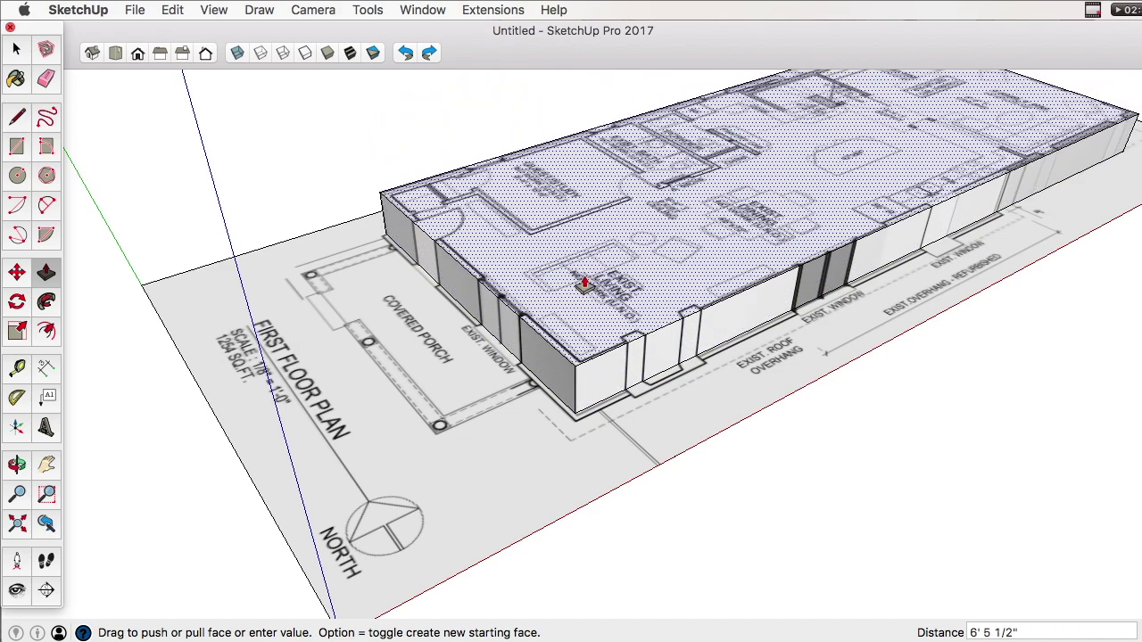
{"action": "key", "text": "Escape"}
{"action": "scroll", "coordinate": [770, 311], "scroll_direction": "down", "scroll_amount": 3}
Step: Switch the plan to Top view and leave nothing selected
{"action": "middle_click_drag", "start_coordinate": [810, 281], "coordinate": [688, 324]}
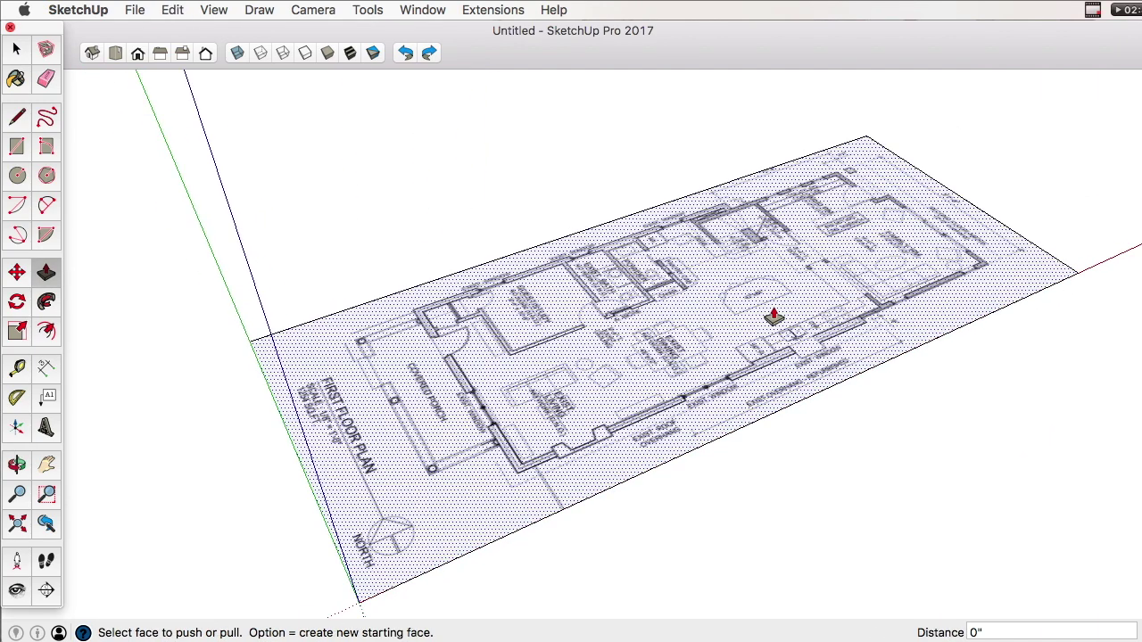
{"action": "middle_click_drag", "start_coordinate": [687, 385], "coordinate": [579, 387]}
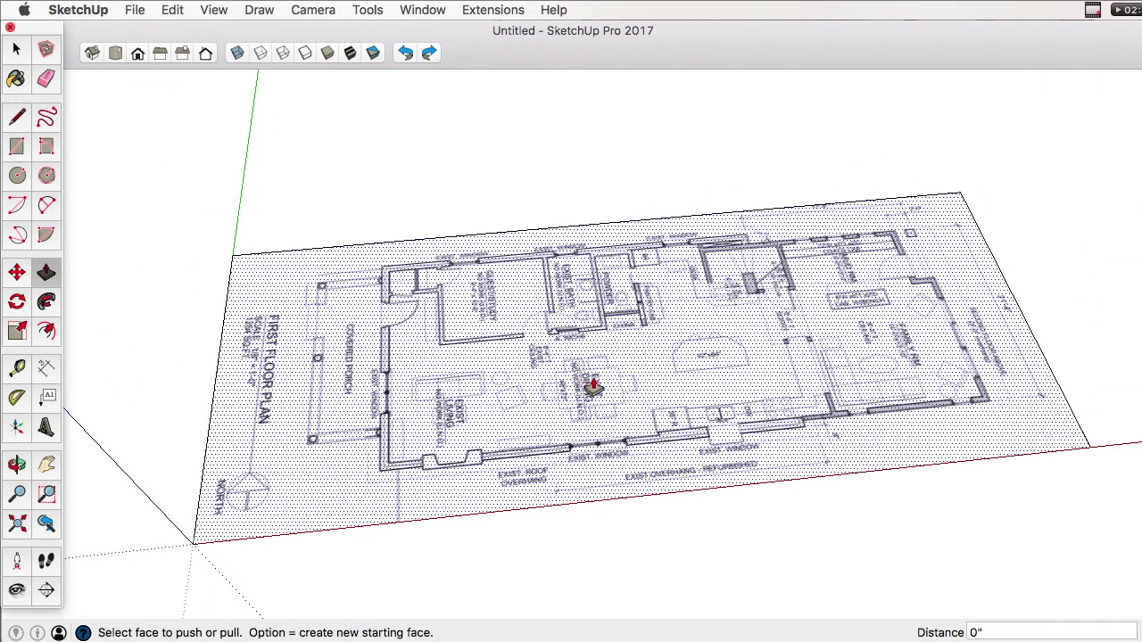
{"action": "key", "text": "super+shift+a"}
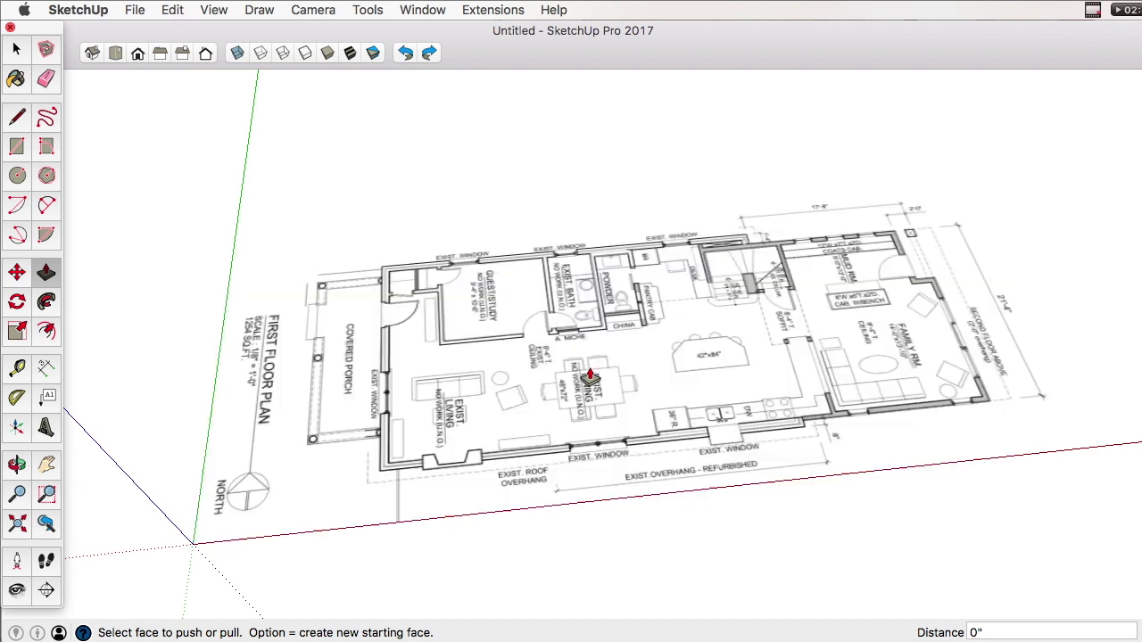
{"action": "key", "text": "space"}
{"action": "left_click", "coordinate": [530, 308]}
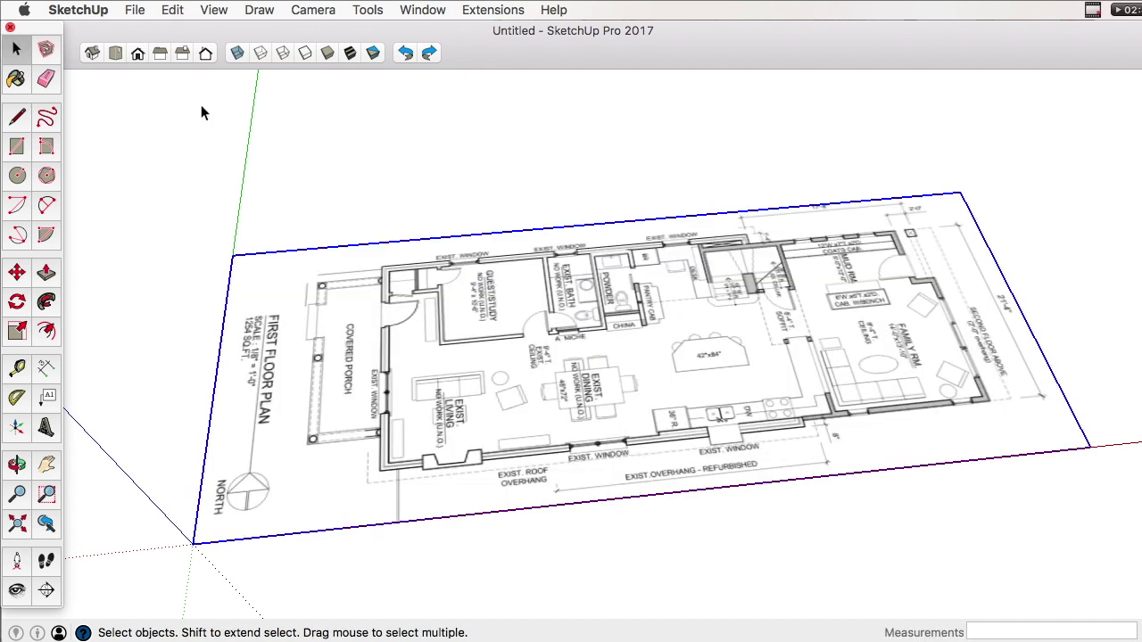
{"action": "left_click", "coordinate": [117, 54]}
{"action": "left_click", "coordinate": [263, 117]}
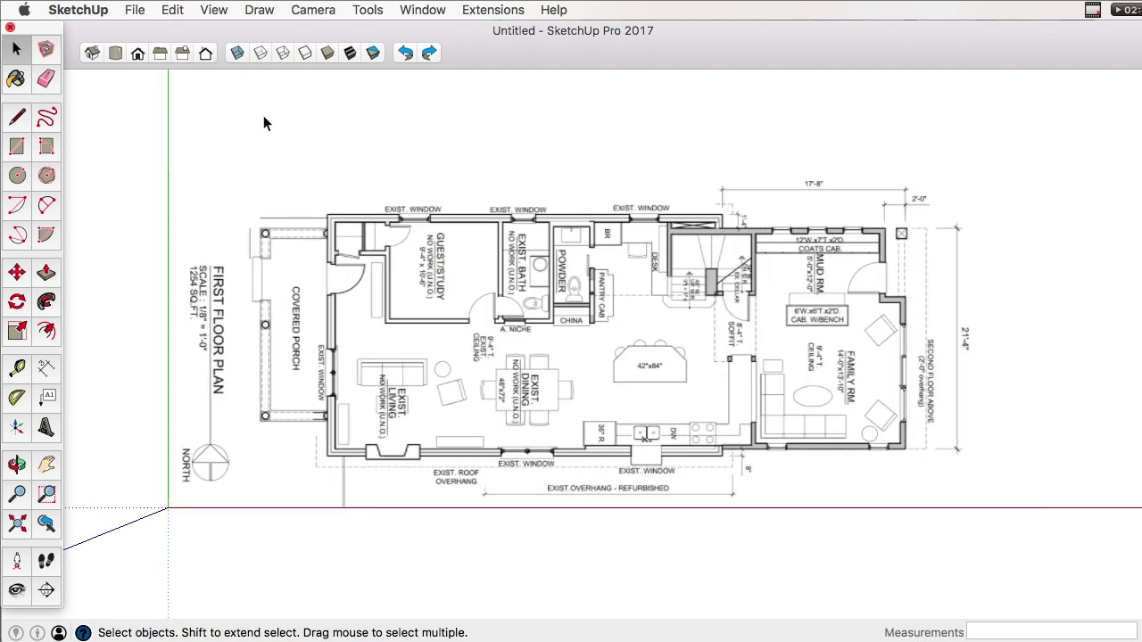
Step: Measure the plan's 21'-4" dimension line end to end with the Tape Measure
{"action": "left_click", "coordinate": [17, 370]}
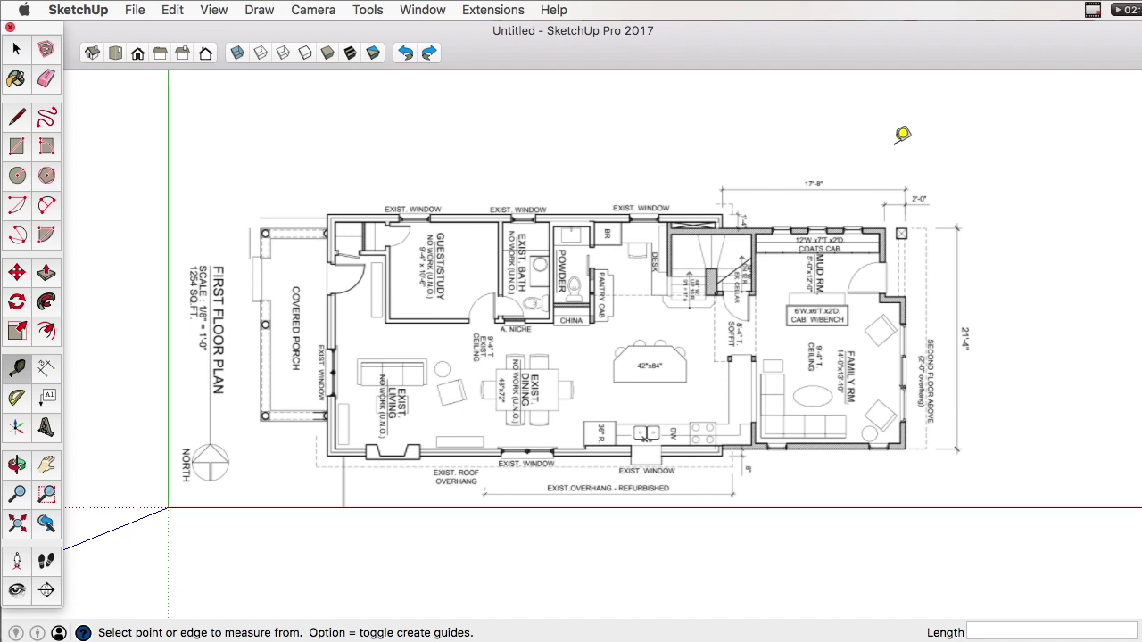
{"action": "scroll", "coordinate": [965, 220], "scroll_direction": "up", "scroll_amount": 1}
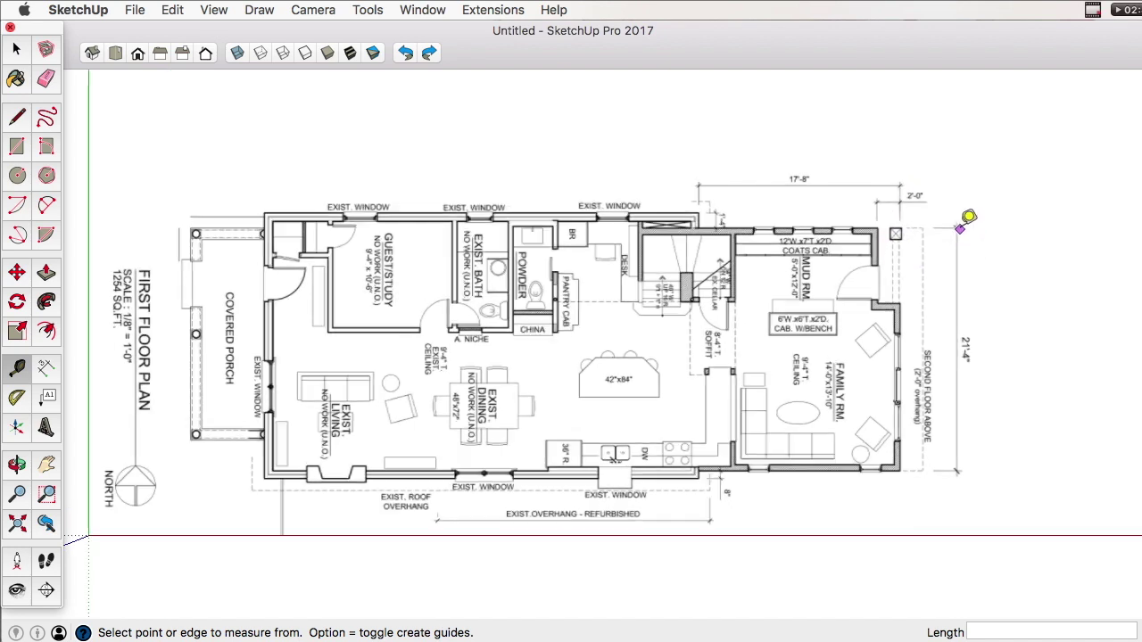
{"action": "scroll", "coordinate": [965, 220], "scroll_direction": "up", "scroll_amount": 8}
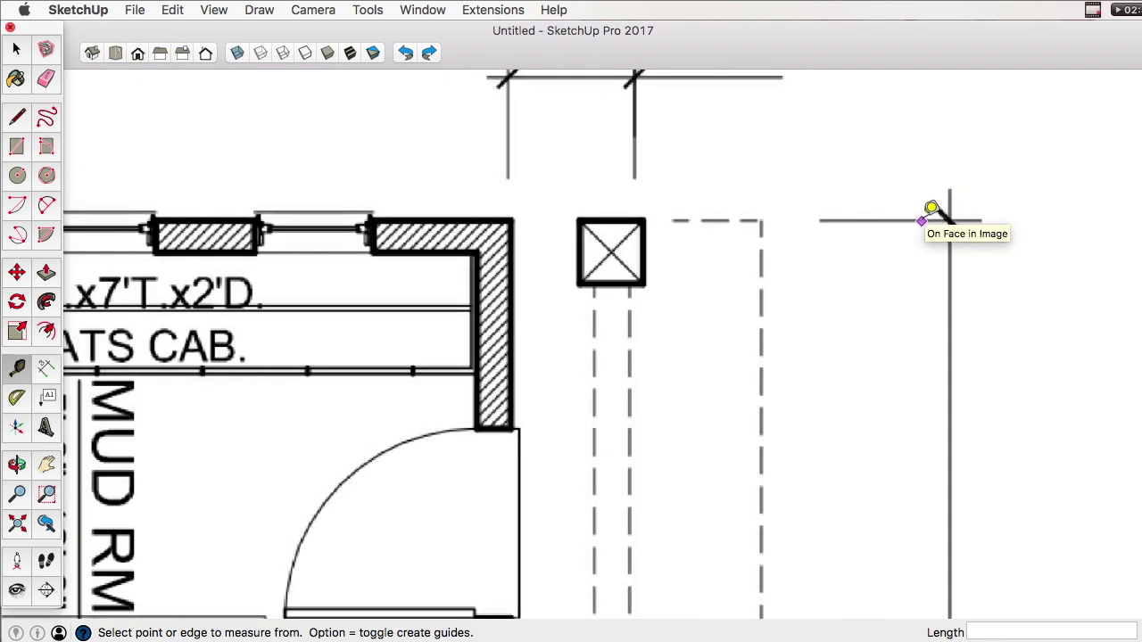
{"action": "left_click", "coordinate": [928, 216]}
{"action": "scroll", "coordinate": [928, 215], "scroll_direction": "down", "scroll_amount": 5}
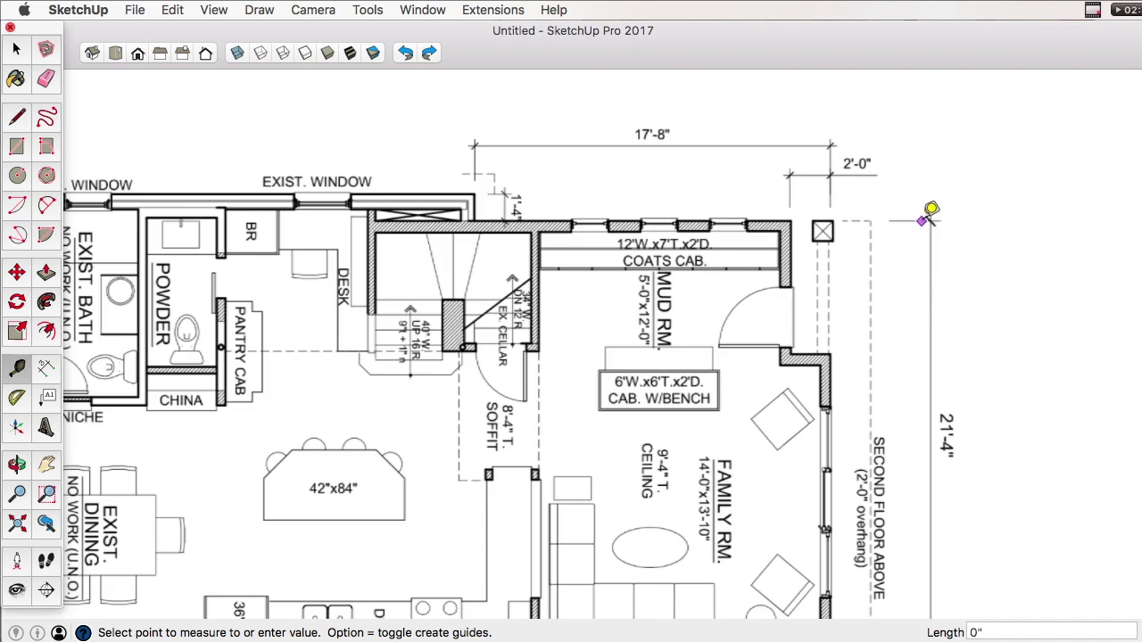
{"action": "scroll", "coordinate": [929, 559], "scroll_direction": "down", "scroll_amount": 4}
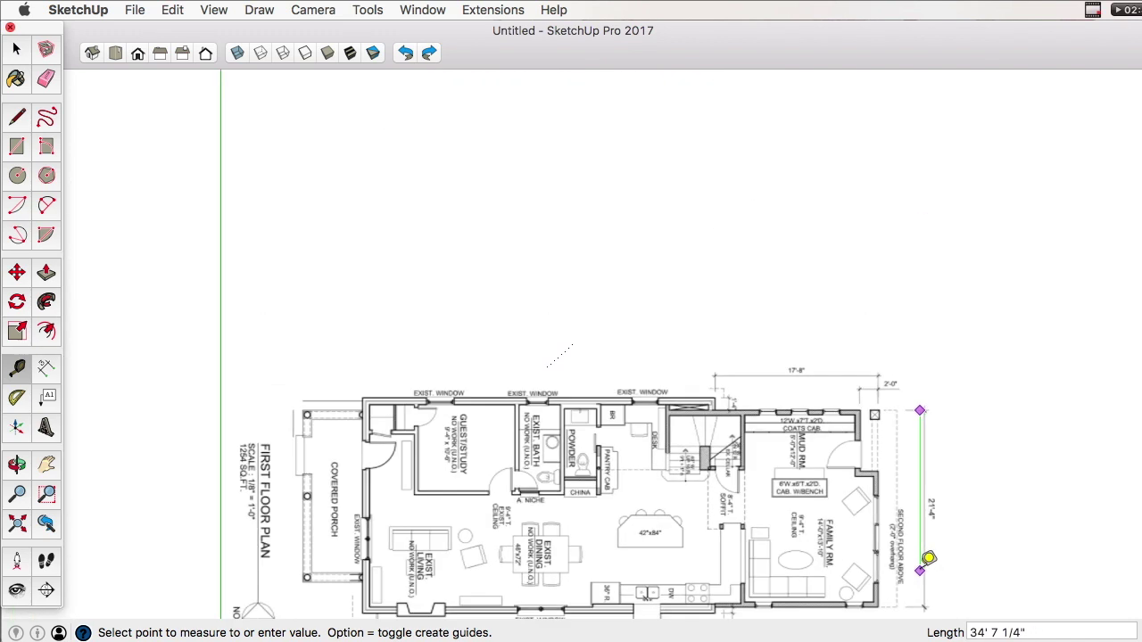
{"action": "scroll", "coordinate": [928, 558], "scroll_direction": "down", "scroll_amount": 3}
{"action": "scroll", "coordinate": [923, 580], "scroll_direction": "up", "scroll_amount": 12}
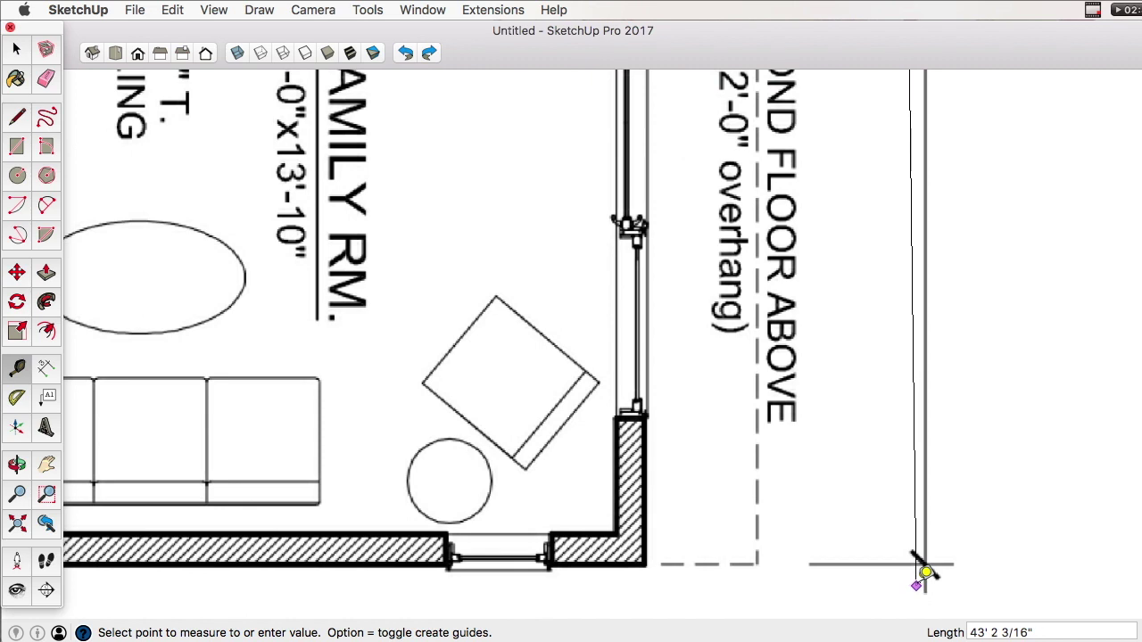
{"action": "scroll", "coordinate": [925, 571], "scroll_direction": "up", "scroll_amount": 3}
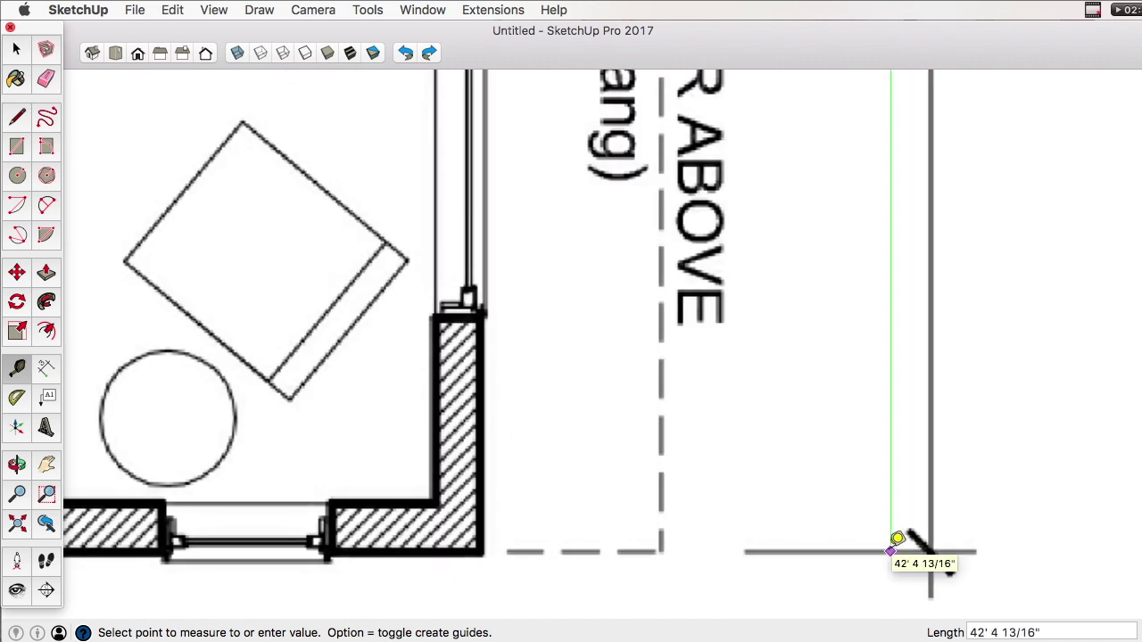
{"action": "left_click", "coordinate": [899, 541]}
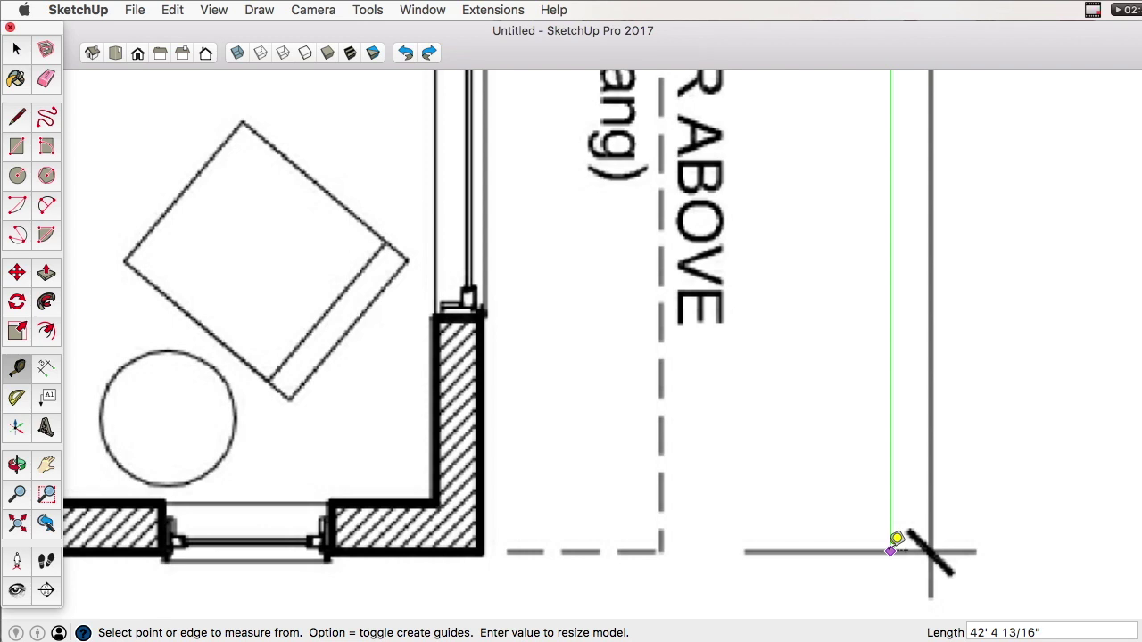
Step: Enter 21'4 as the measured length to rescale the model
{"action": "type", "text": "21"}
{"action": "type", "text": "4"}
{"action": "key", "text": "Return"}
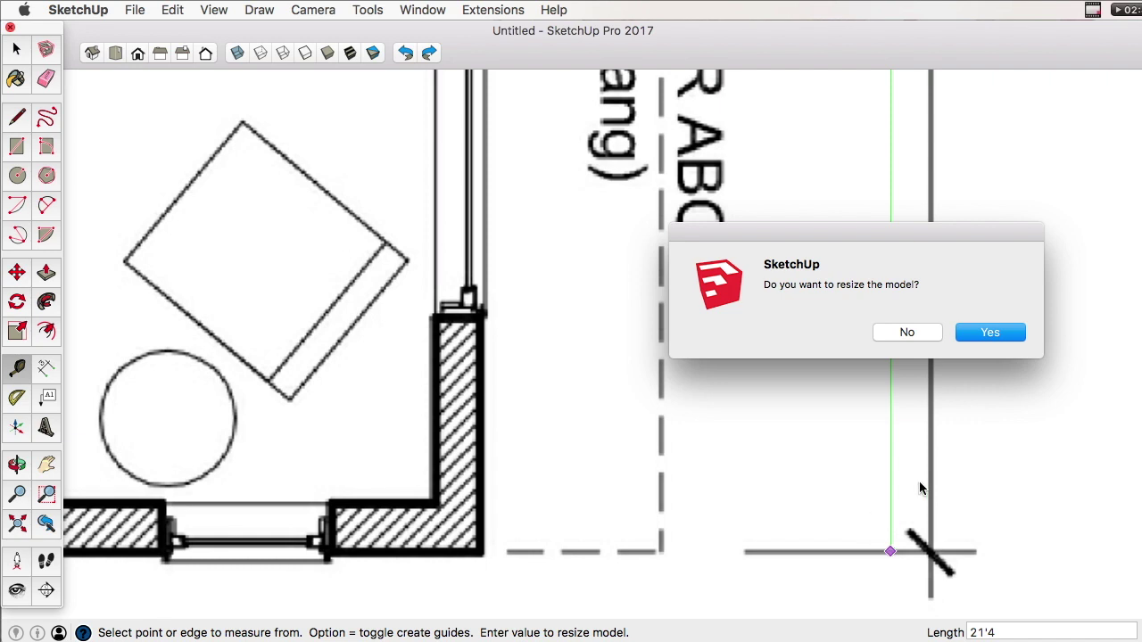
Step: Confirm Yes to resize the model so the measured line equals 21'4
{"action": "left_click", "coordinate": [988, 334]}
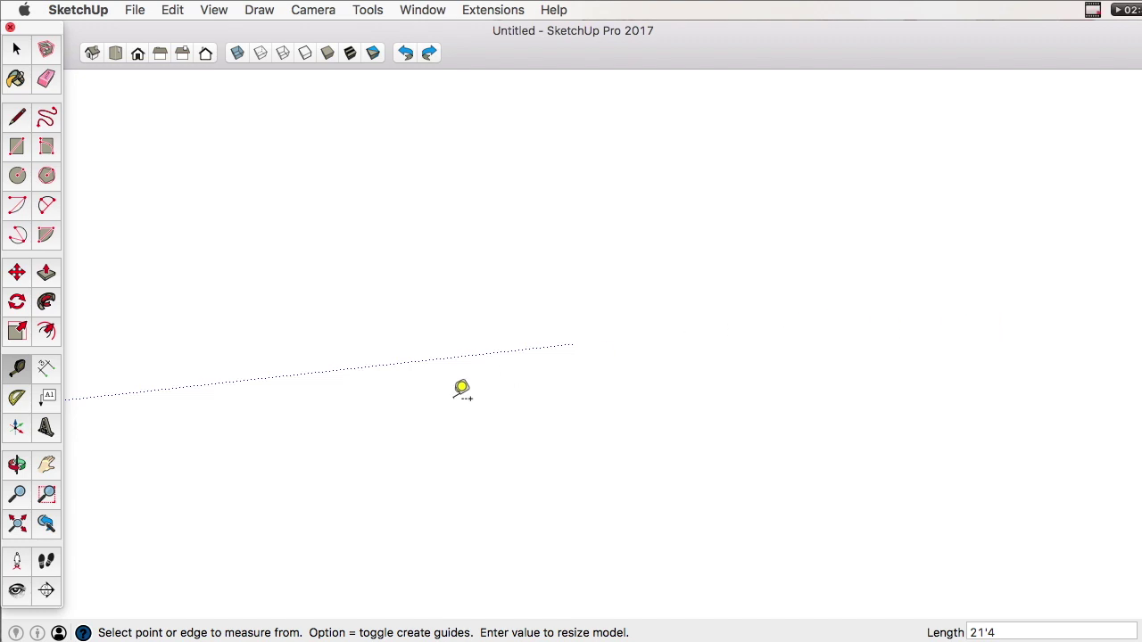
Step: Zoom to the whole plan and check the 21'-4" and 17'-8" dimensions with the Tape Measure
{"action": "left_click", "coordinate": [19, 526]}
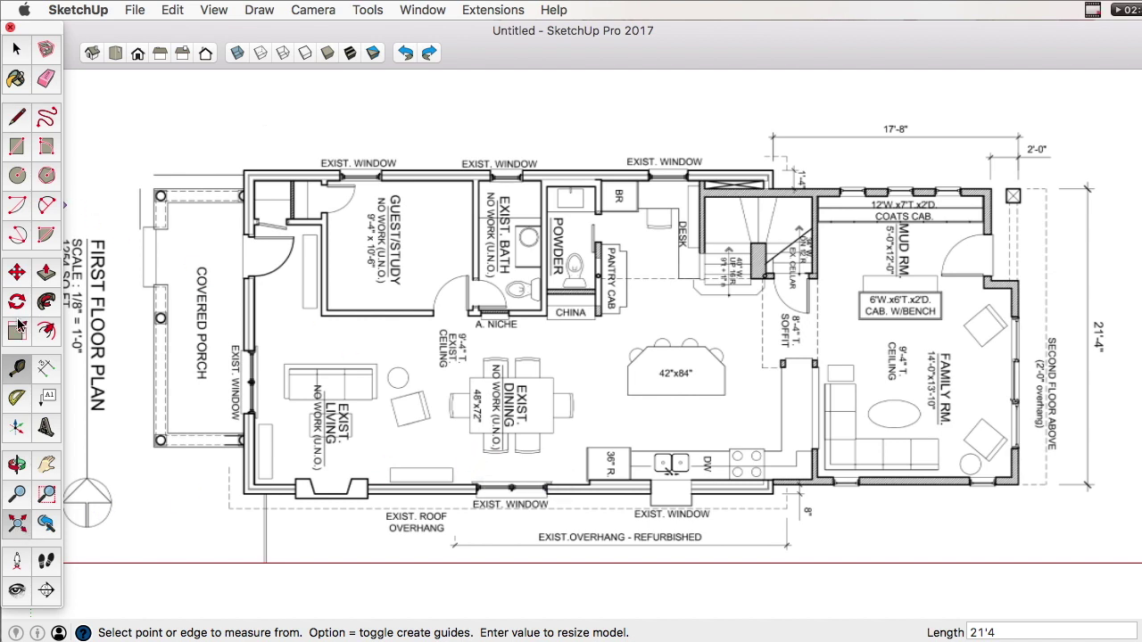
{"action": "left_click", "coordinate": [1087, 484]}
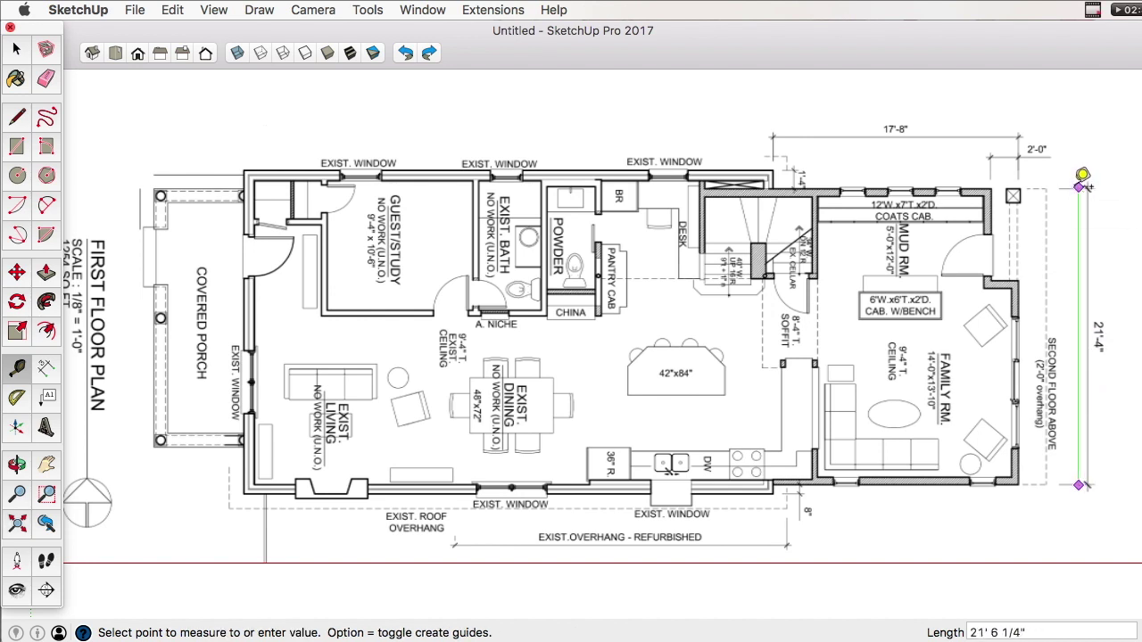
{"action": "left_click", "coordinate": [1081, 178]}
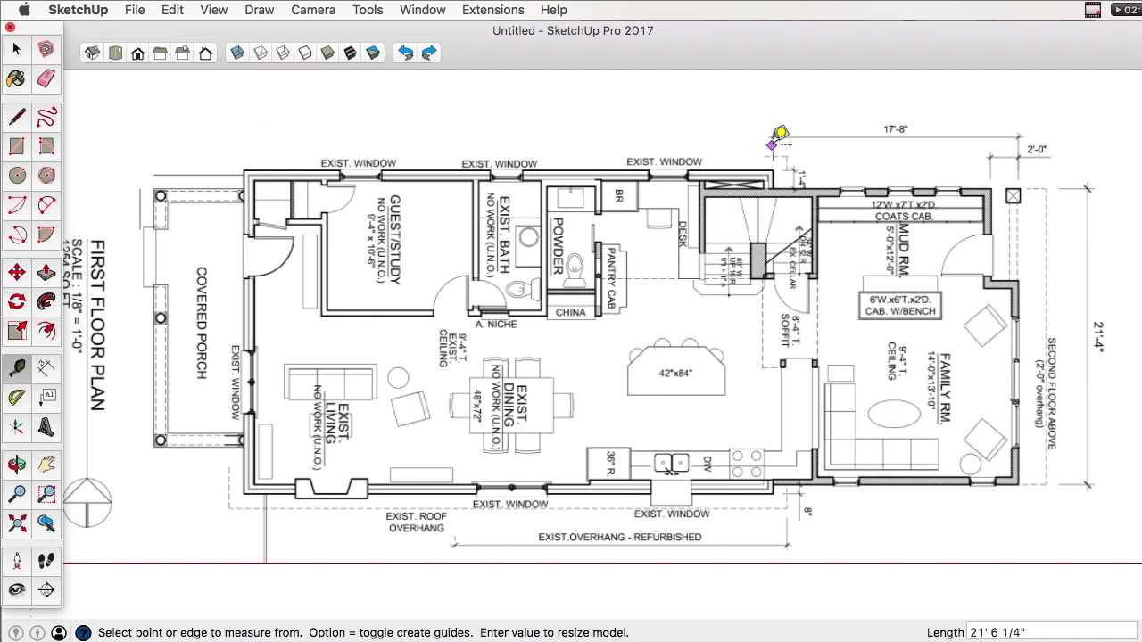
{"action": "left_click", "coordinate": [774, 145]}
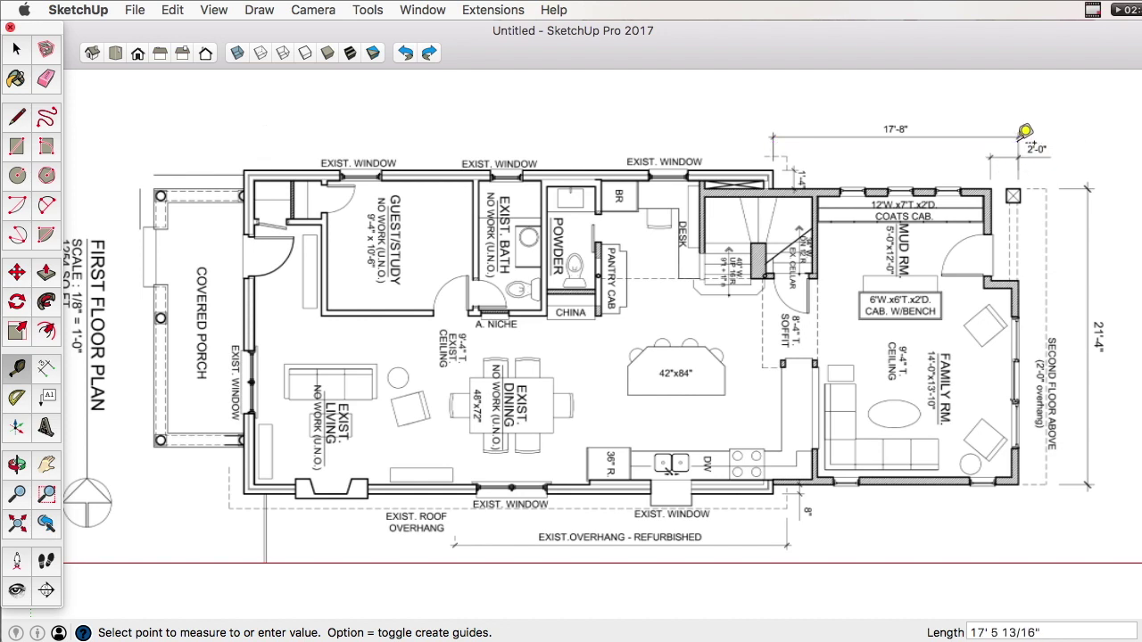
{"action": "left_click", "coordinate": [1019, 127]}
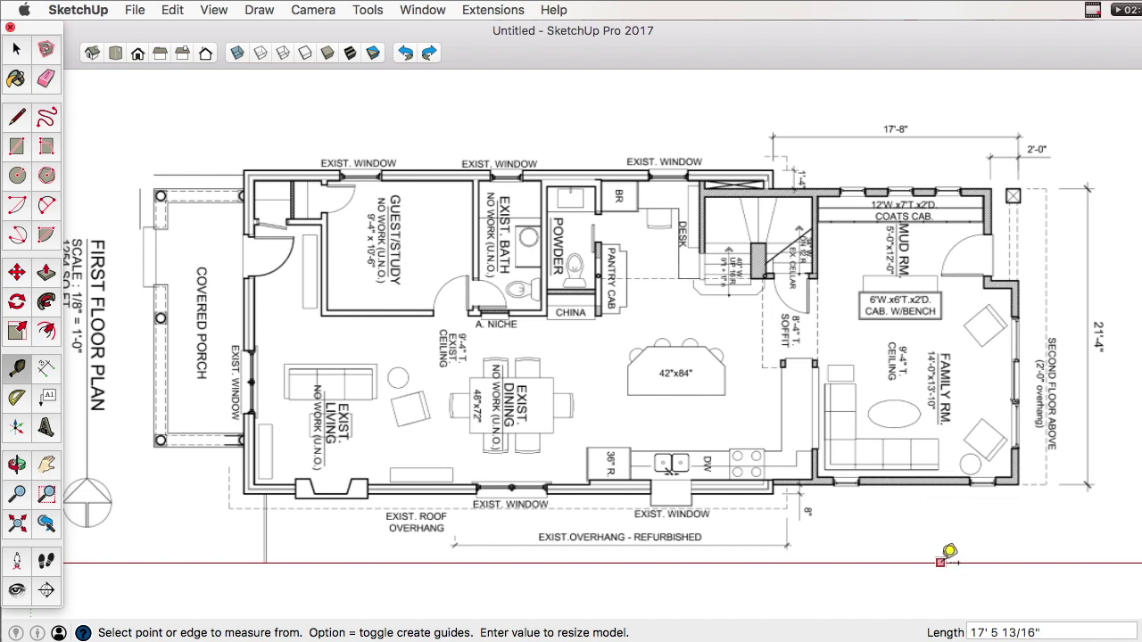
Step: Place a guide at the bottom wall, measure the family room depth, then select the plan image
{"action": "left_click", "coordinate": [940, 563]}
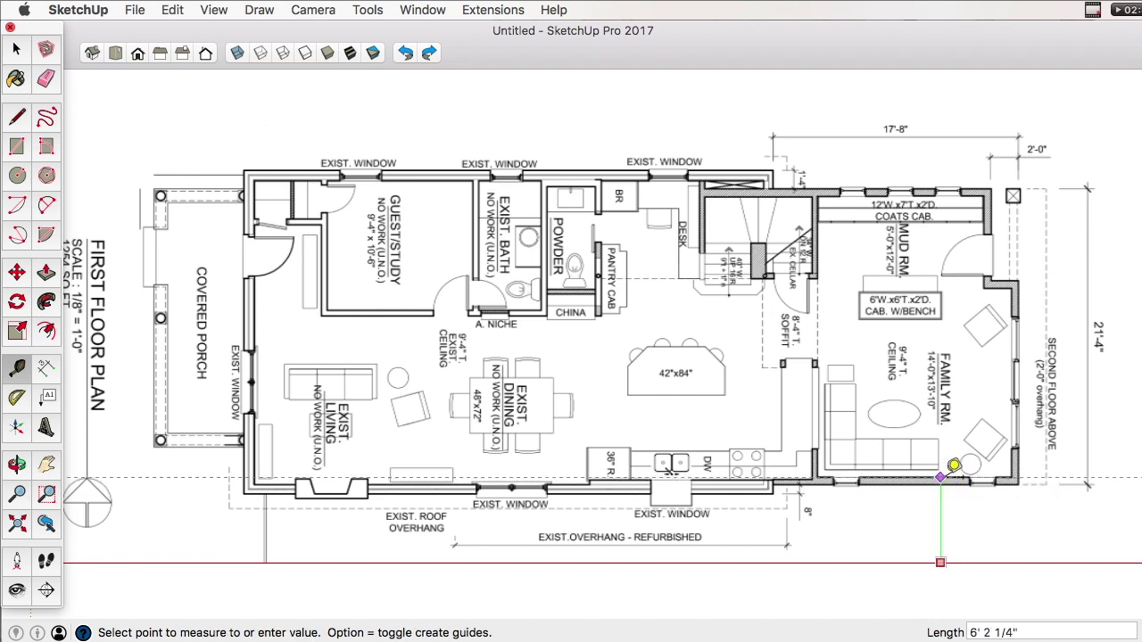
{"action": "left_click", "coordinate": [943, 477]}
{"action": "left_click", "coordinate": [958, 477]}
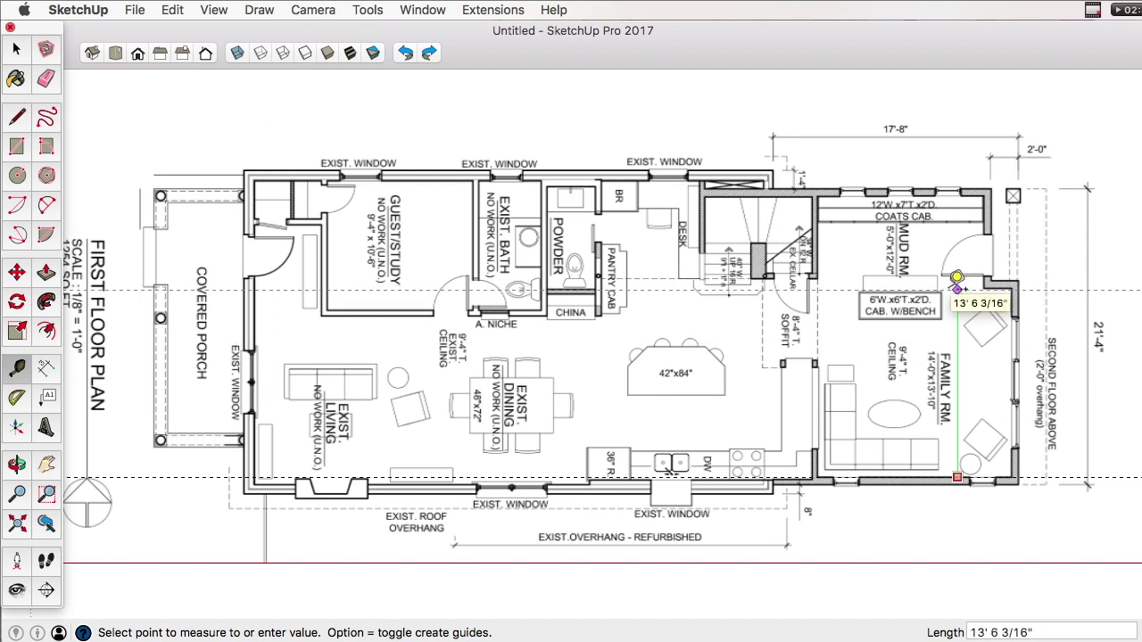
{"action": "left_click", "coordinate": [957, 284]}
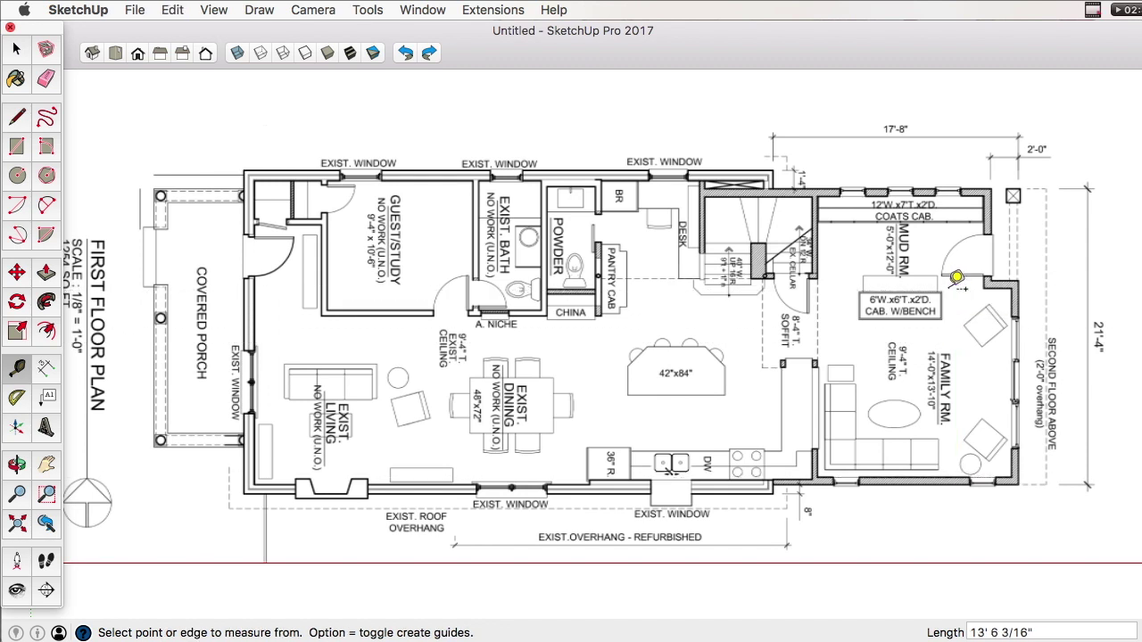
{"action": "key", "text": "space"}
{"action": "left_click", "coordinate": [696, 276]}
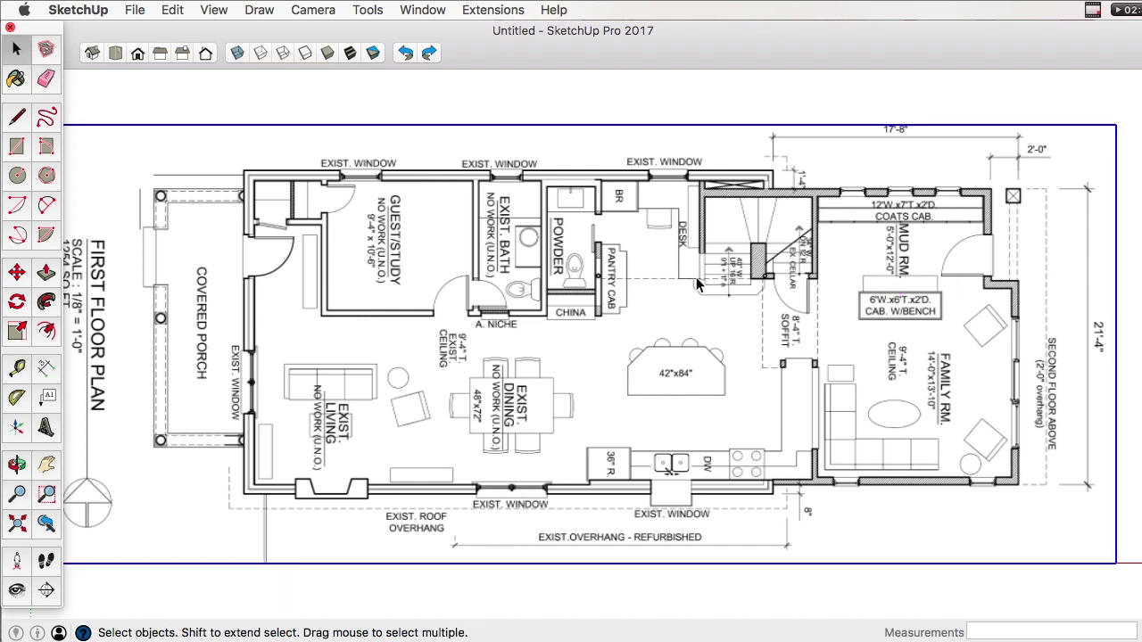
Step: Open the File menu, heading for Save
{"action": "left_click", "coordinate": [135, 10]}
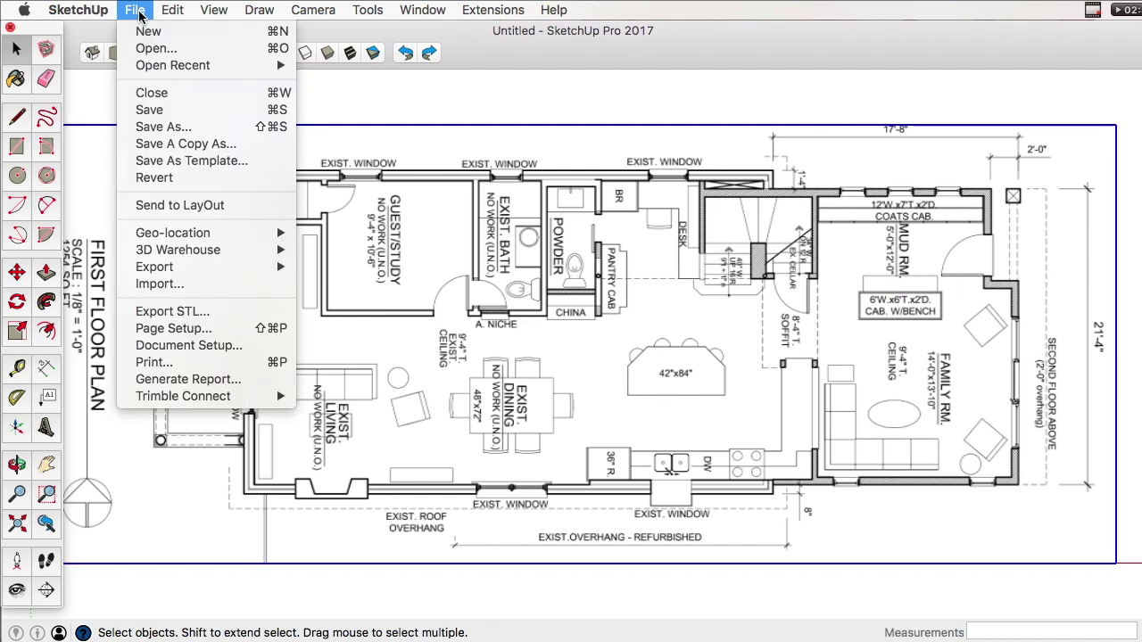